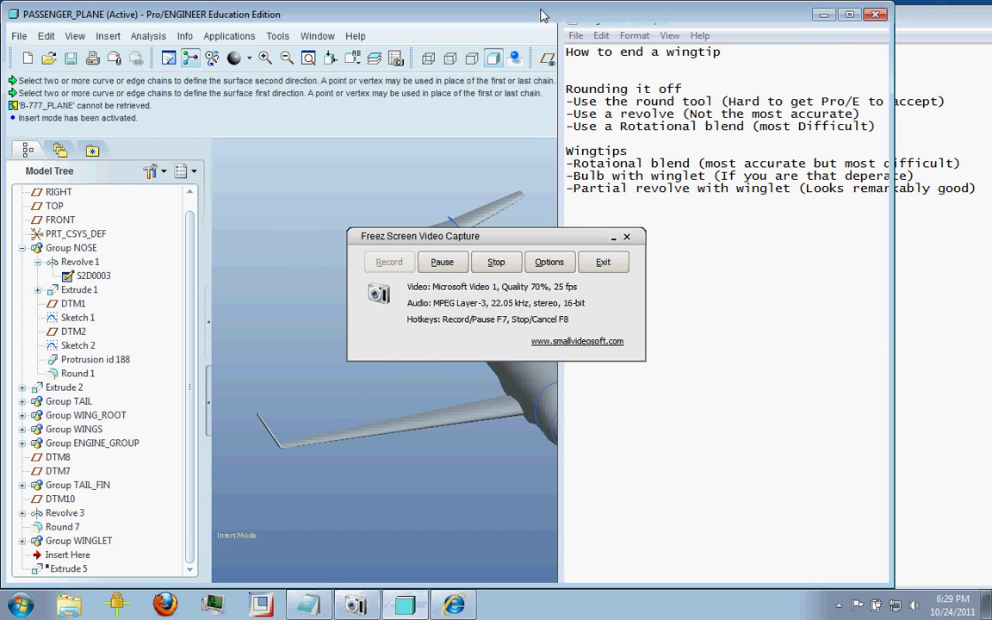
# - Bring the wingtip notes forward and settle them on the right half of the screen
pyautogui.click(674, 198)
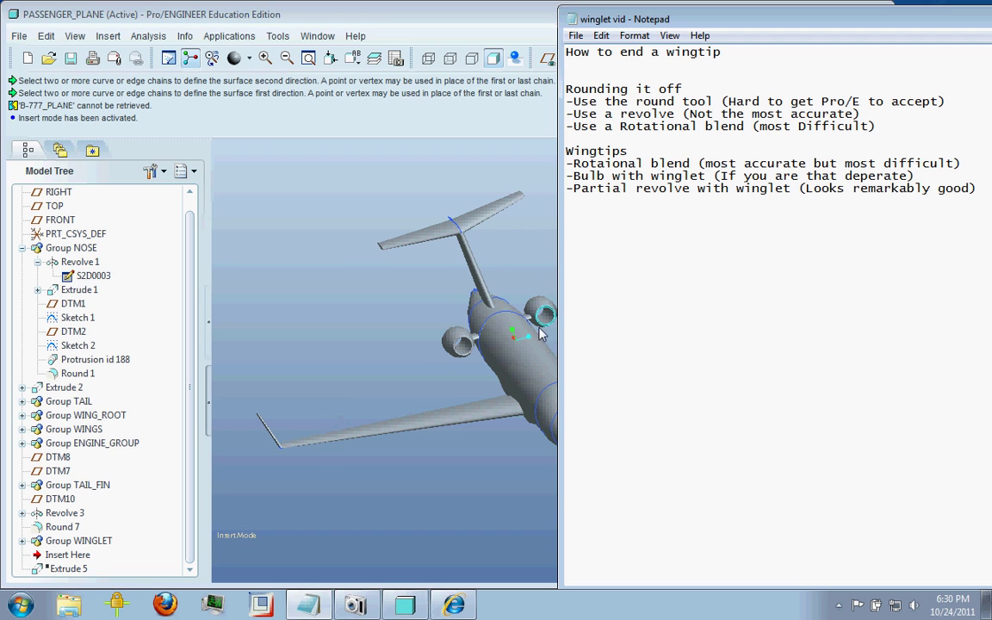
pyautogui.moveTo(786, 14); pyautogui.dragTo(736, 16)
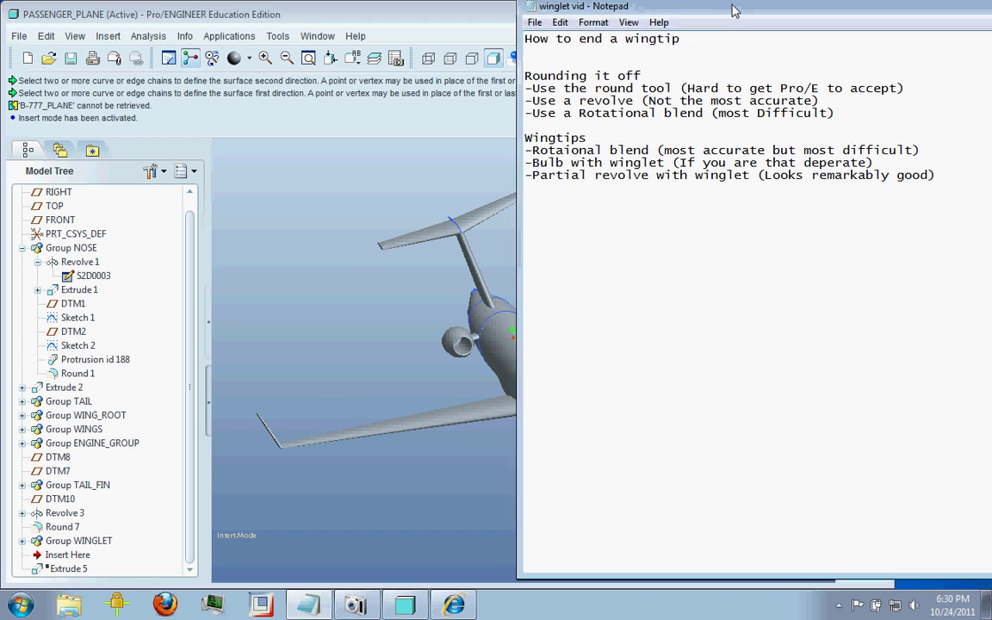
pyautogui.doubleClick(736, 15)
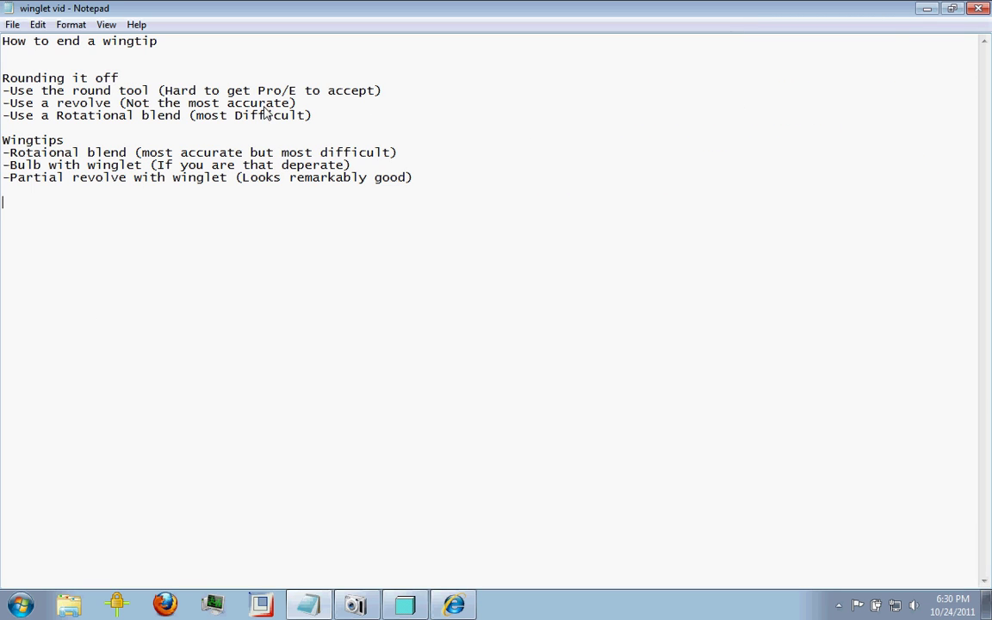
pyautogui.click(951, 8)
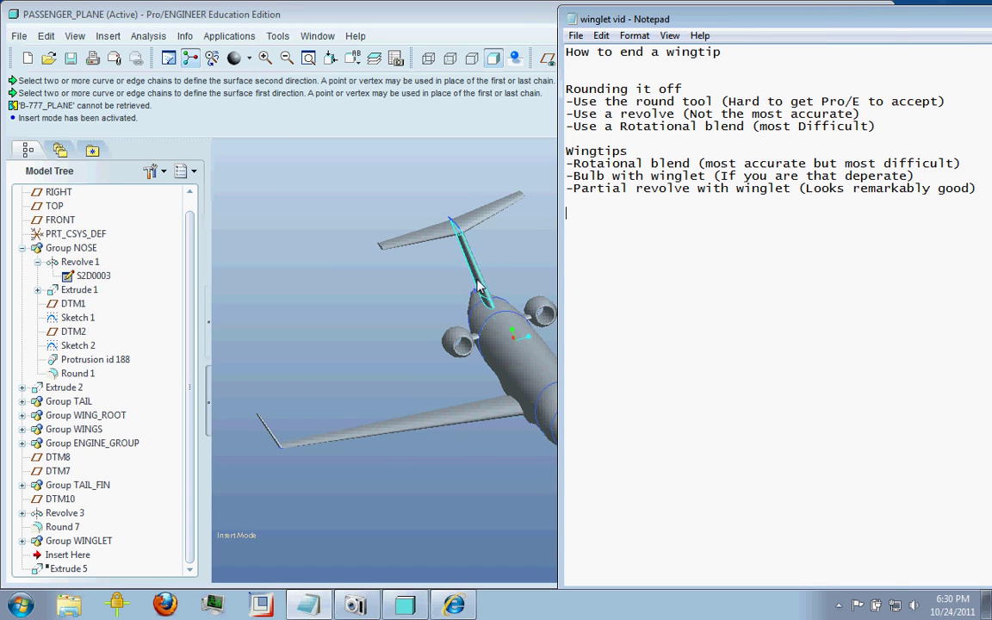
# - Bring the plane model forward, zoom to the stabilizer tip, and select Round 7
pyautogui.click(370, 257)
pyautogui.moveTo(371, 258); pyautogui.dragTo(652, 292, button='middle')
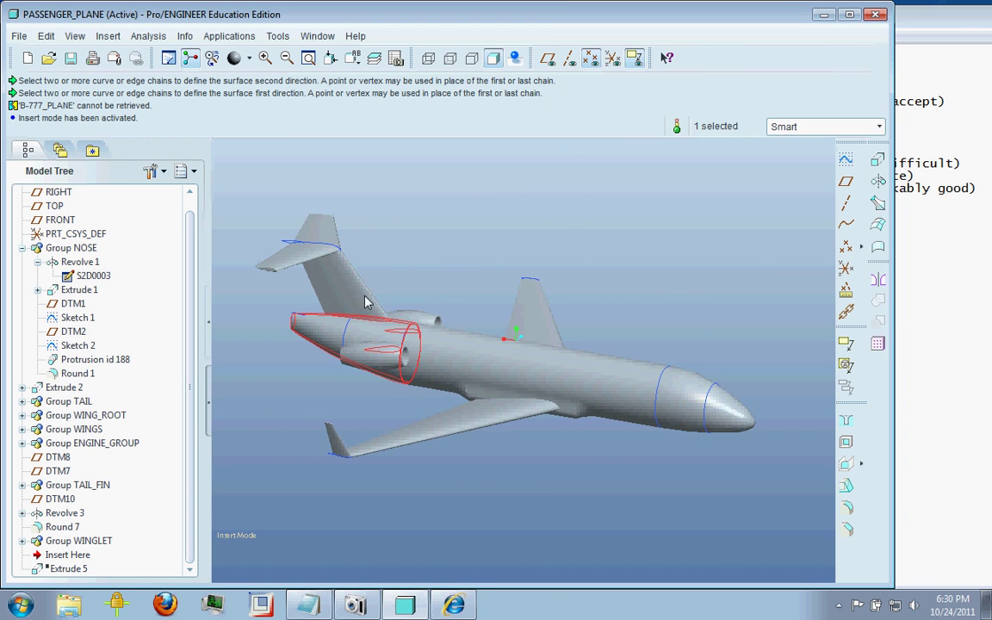
pyautogui.scroll(10, 250, 258)
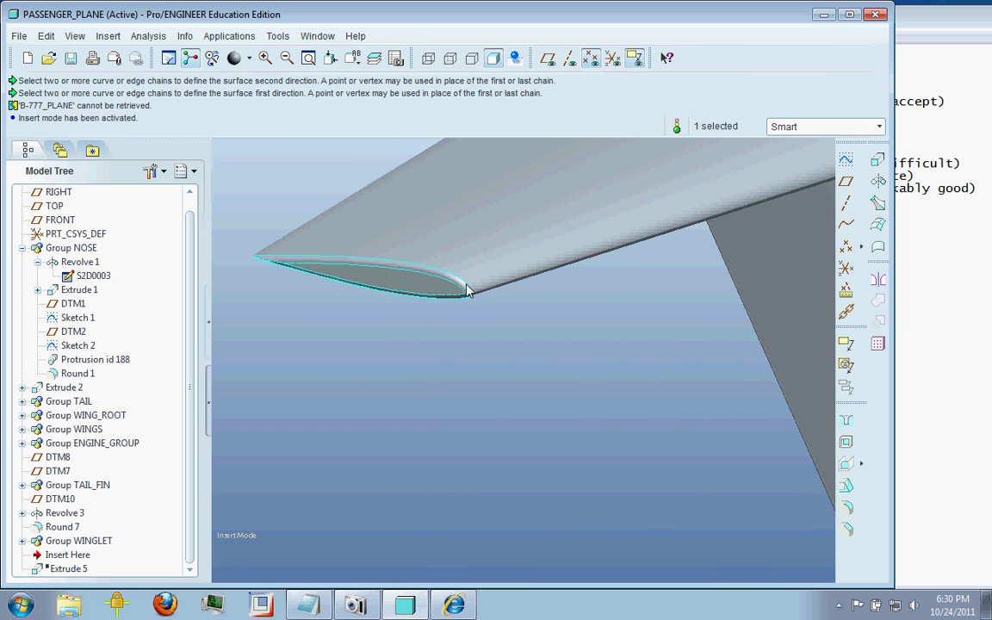
pyautogui.scroll(3, 271, 254)
pyautogui.click(333, 282)
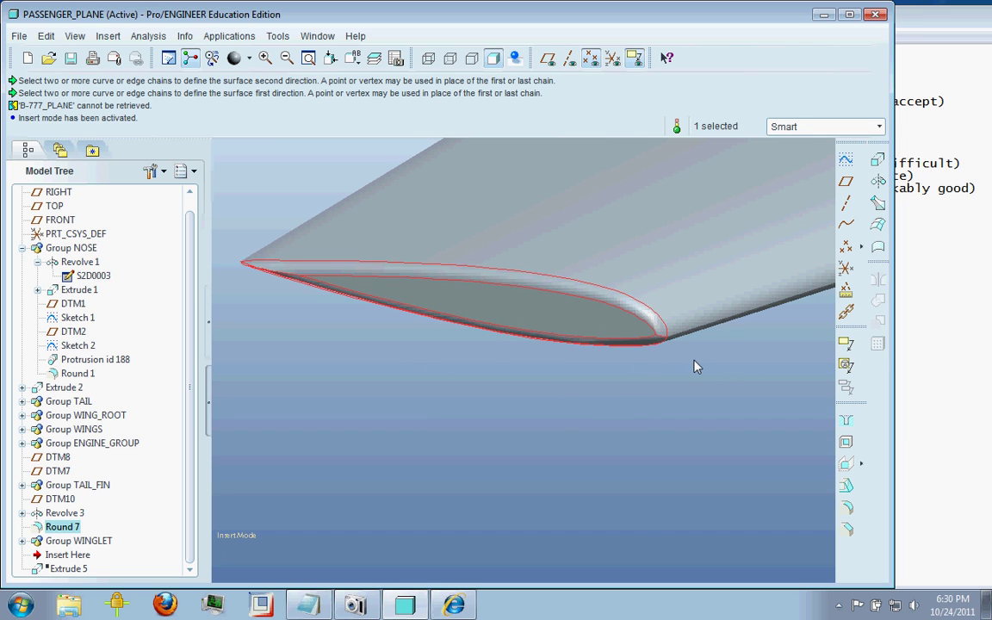
pyautogui.scroll(-6, 560, 372)
pyautogui.scroll(6, 585, 521)
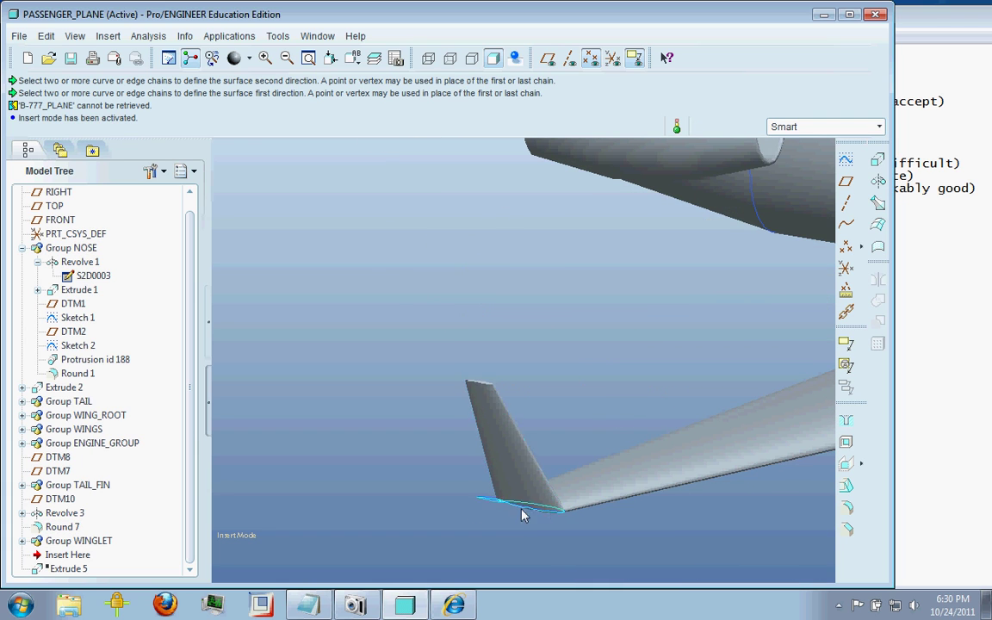
pyautogui.scroll(-6, 524, 514)
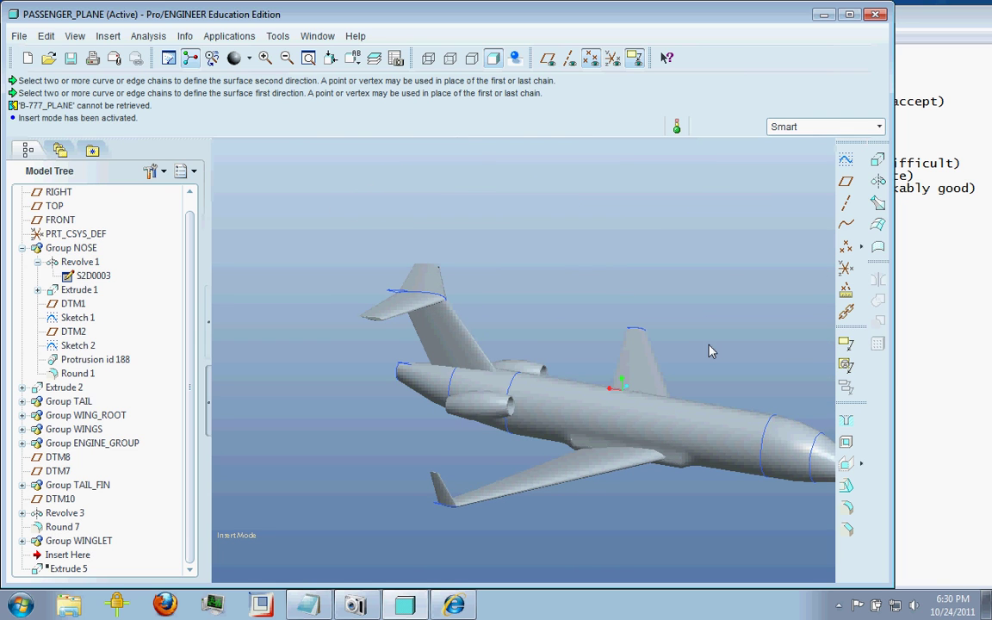
# - Orbit to the wings, select the revolved wingtip cap, then clear the selection
pyautogui.moveTo(710, 351); pyautogui.dragTo(734, 407, button='middle')
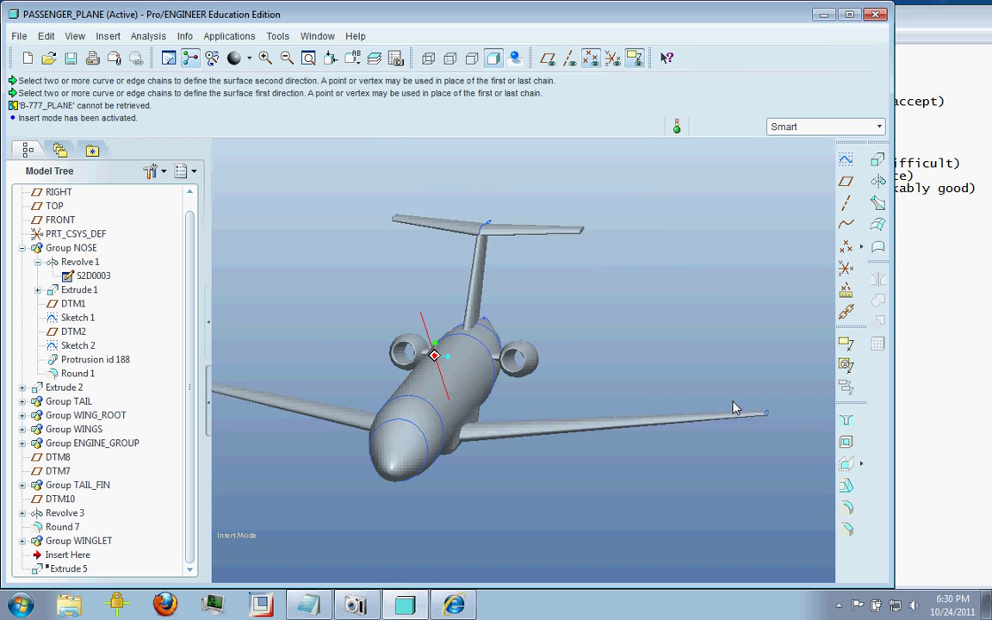
pyautogui.scroll(5, 744, 456)
pyautogui.moveTo(744, 465); pyautogui.dragTo(762, 404, button='middle')
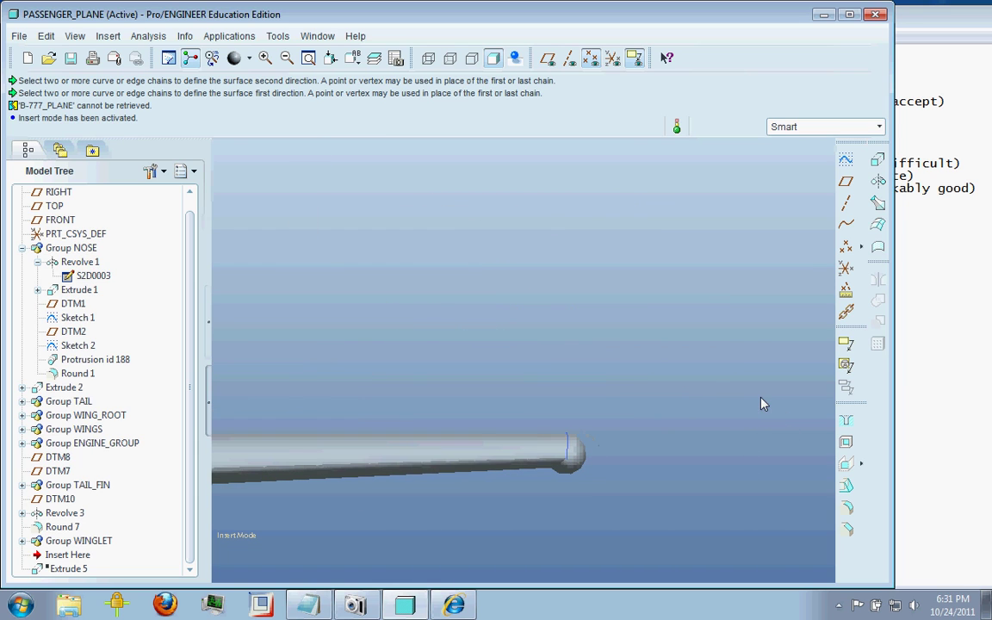
pyautogui.click(577, 461)
pyautogui.scroll(5, 585, 478)
pyautogui.moveTo(586, 478); pyautogui.dragTo(654, 392, button='middle')
pyautogui.click(653, 392)
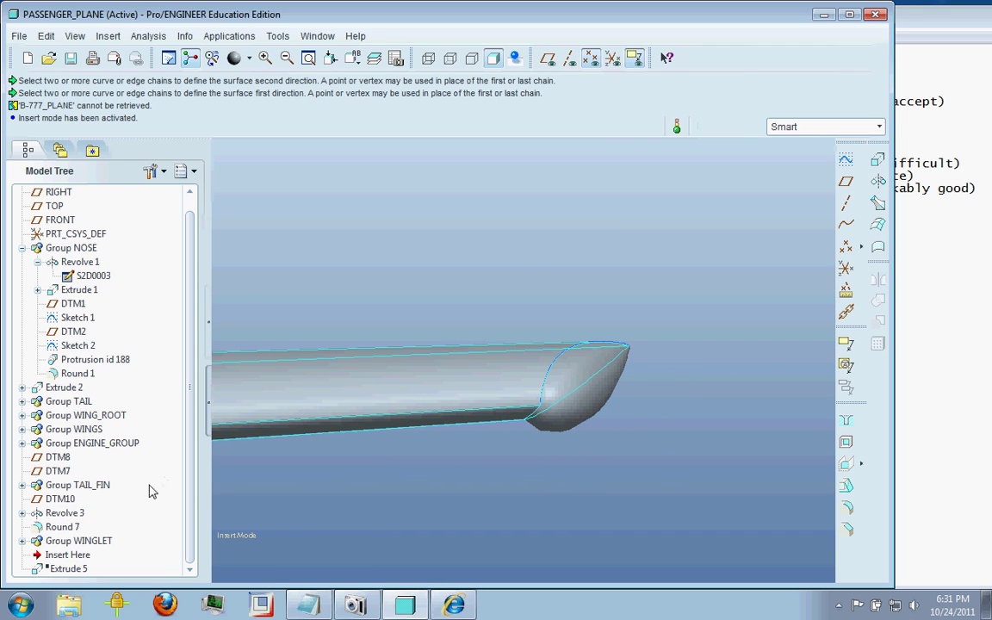
# - Show the dimensions of Revolve 3's sketch S2D0003 via Edit, then deselect and orbit the fuselage
pyautogui.click(22, 514)
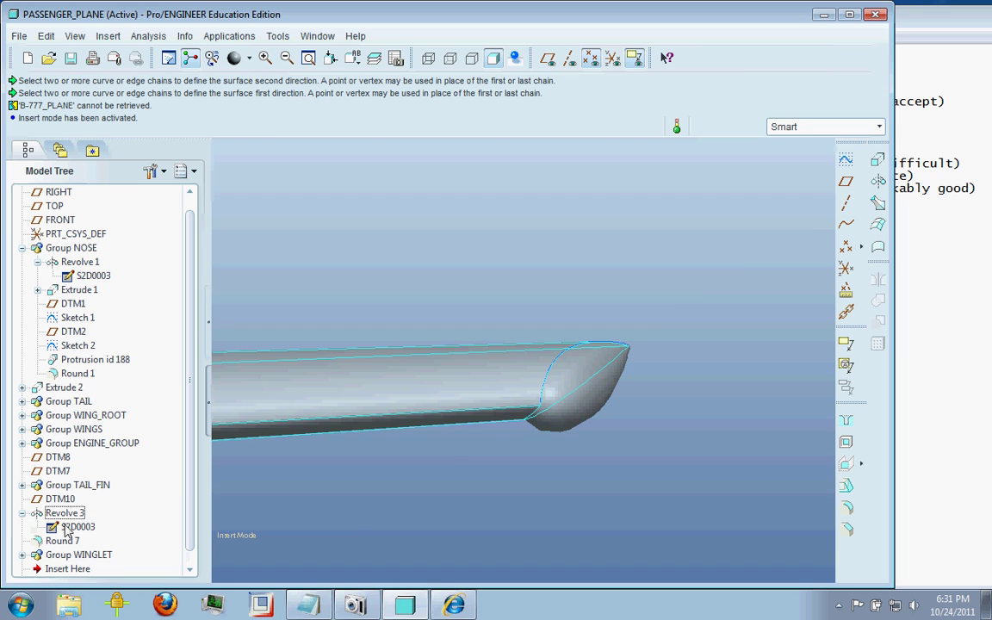
pyautogui.click(73, 527)
pyautogui.rightClick(82, 527)
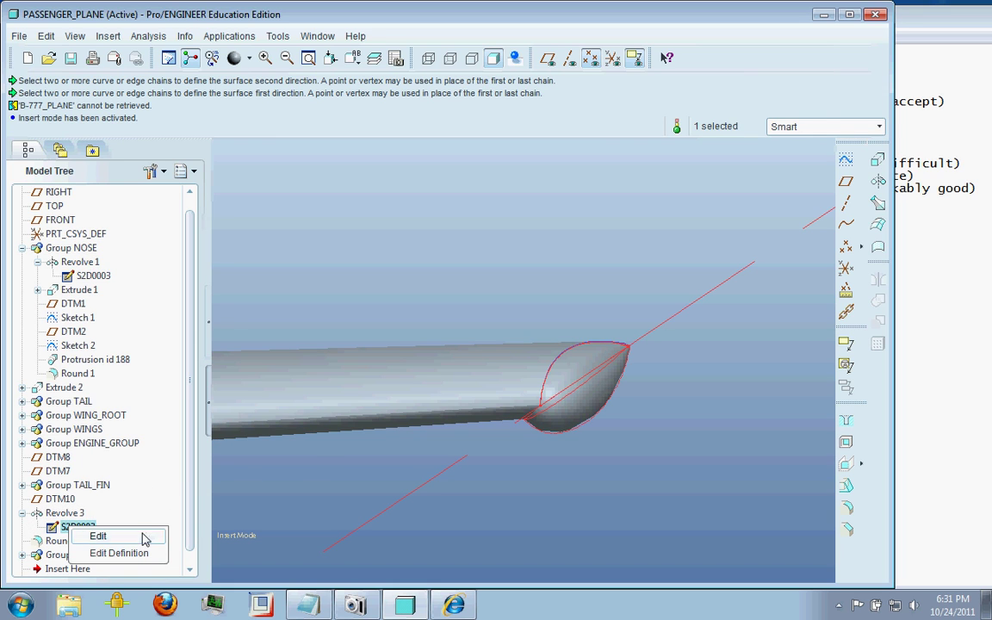
pyautogui.click(98, 537)
pyautogui.scroll(3, 568, 388)
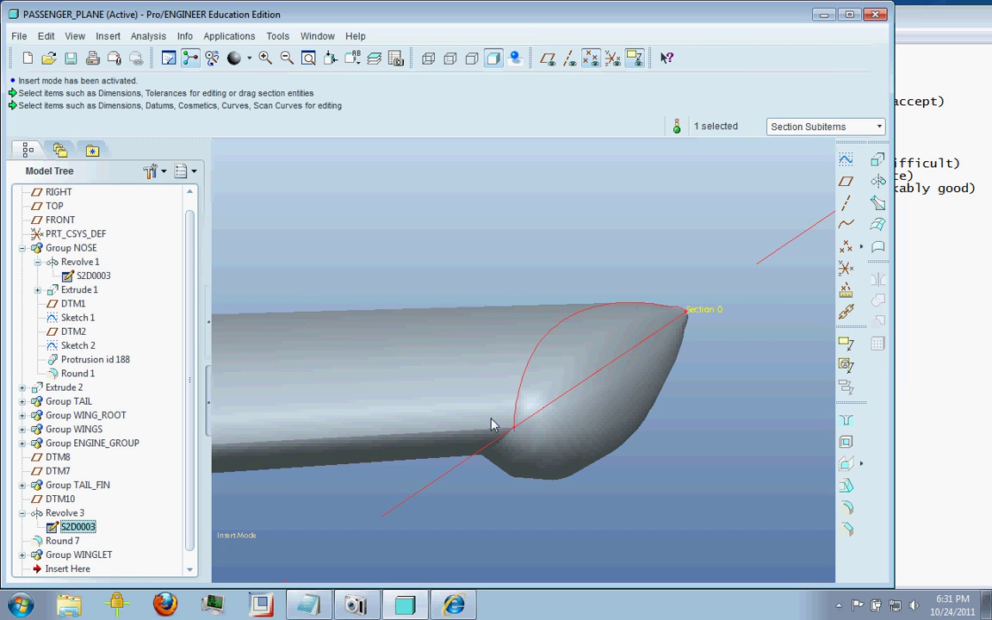
pyautogui.scroll(-3, 750, 291)
pyautogui.click(727, 370)
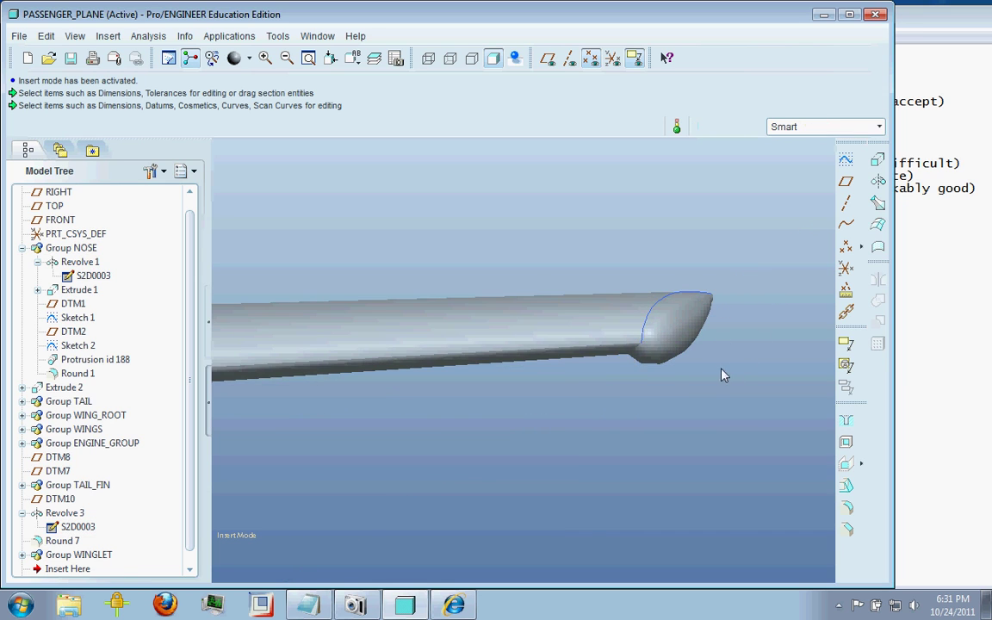
pyautogui.scroll(-2, 736, 371)
pyautogui.scroll(4, 744, 367)
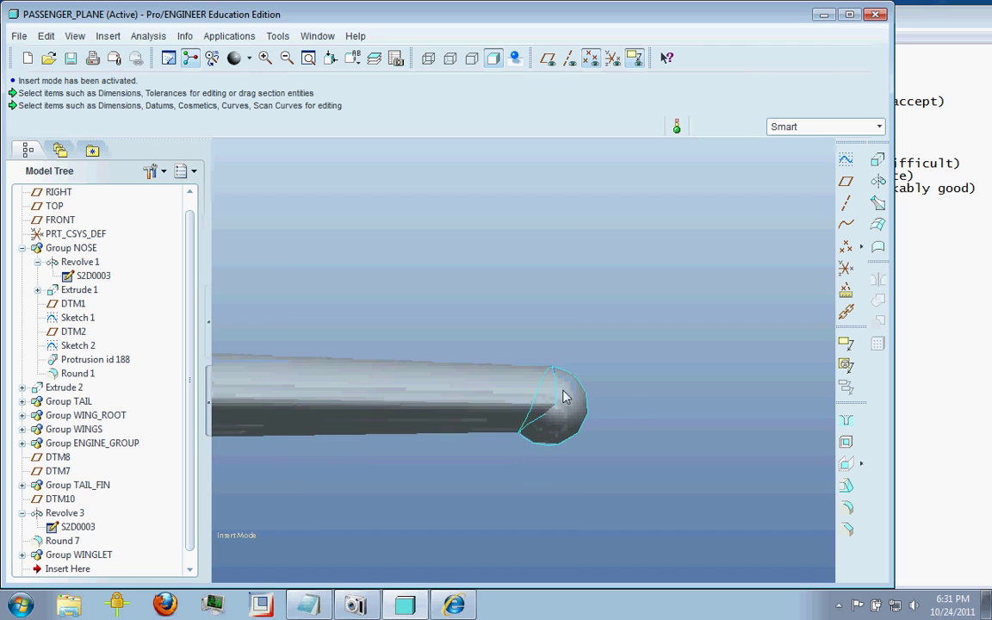
pyautogui.moveTo(644, 395)
pyautogui.mouseDown(button='middle')
pyautogui.moveTo(648, 271)
pyautogui.moveTo(693, 268)
pyautogui.moveTo(724, 279)
pyautogui.moveTo(717, 286)
pyautogui.mouseUp(button='middle')
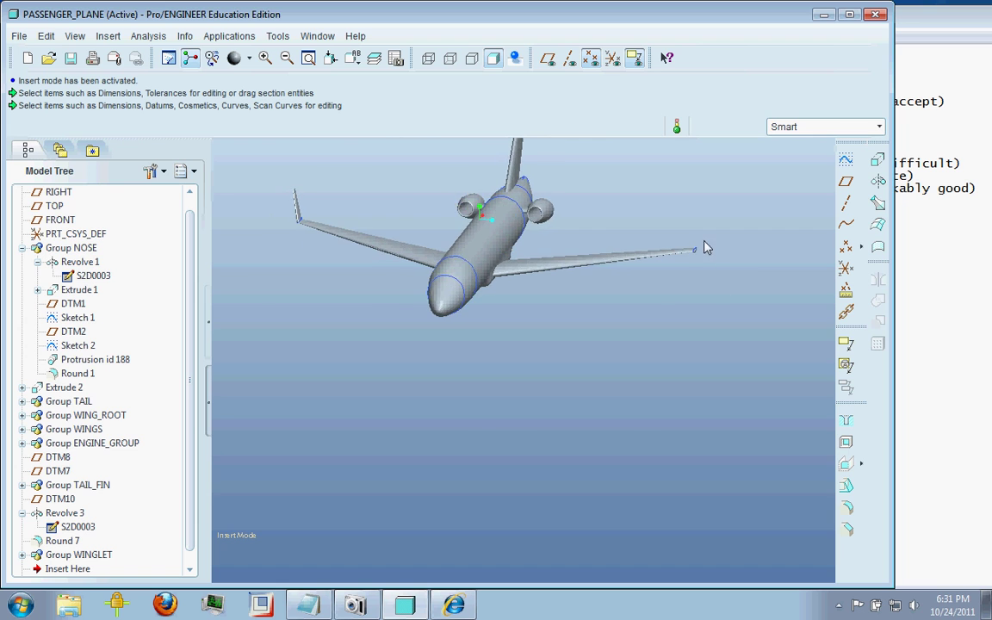
pyautogui.scroll(-5, 714, 280)
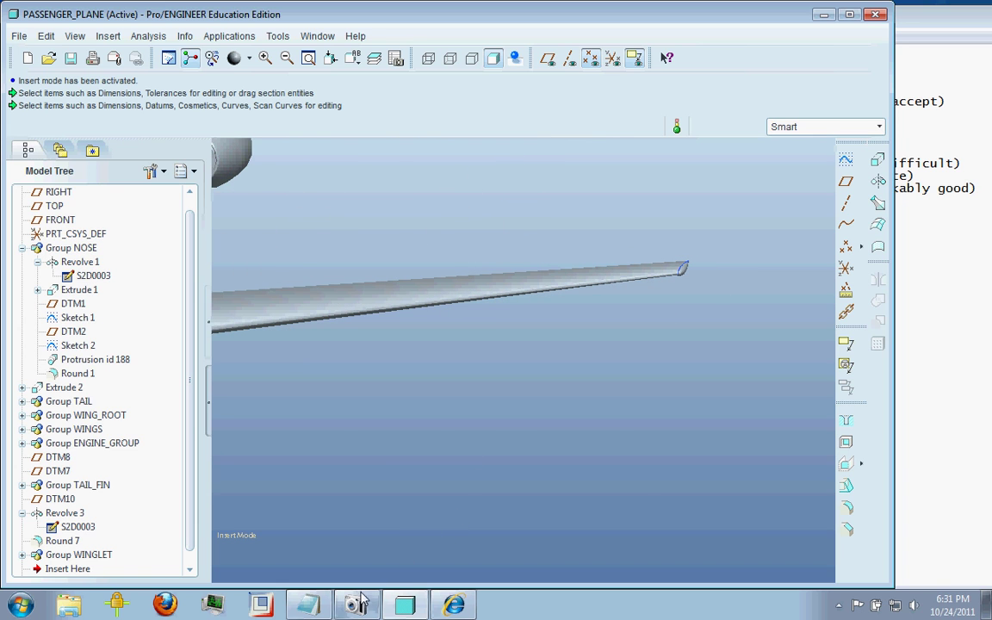
# - Switch to Internet Explorer to show the LearJet 35A tip-tank photo
pyautogui.click(465, 603)
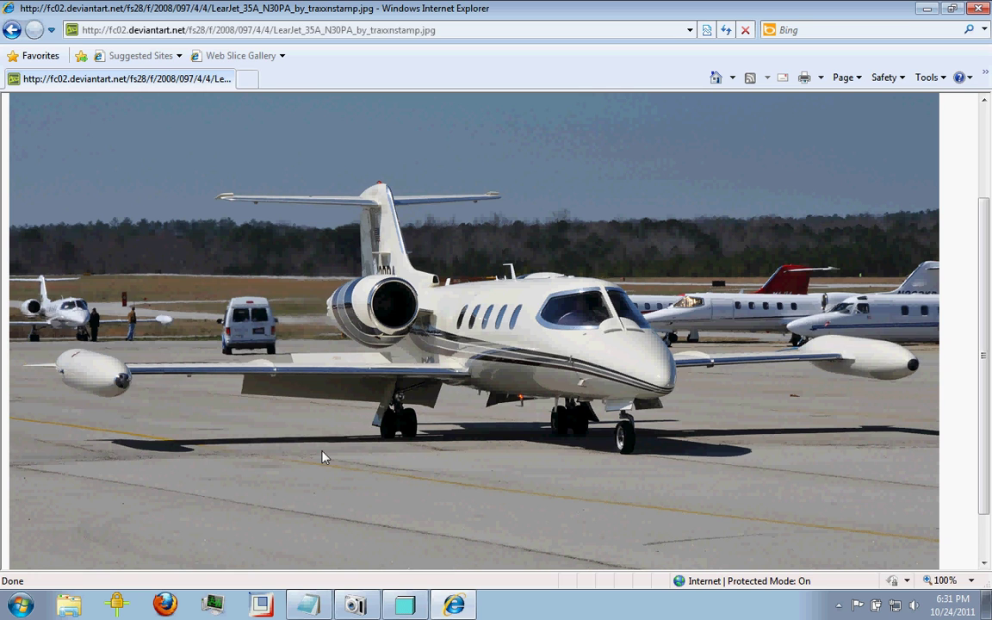
# - Return to the plane model and zoom in on the right wingtip's upper surface
pyautogui.click(403, 607)
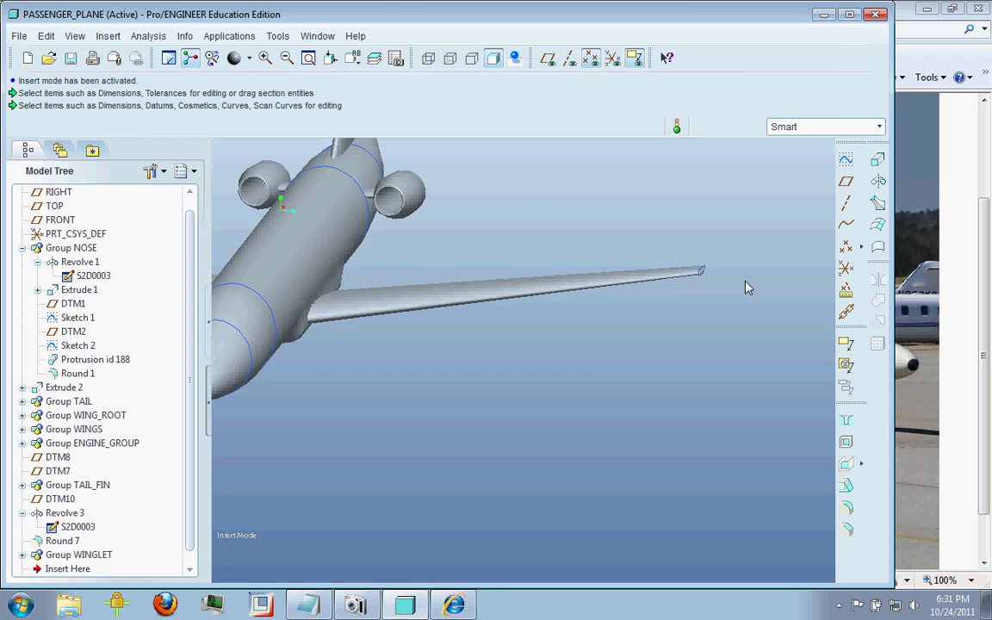
pyautogui.moveTo(746, 286); pyautogui.dragTo(680, 305, button='middle')
pyautogui.scroll(5, 689, 304)
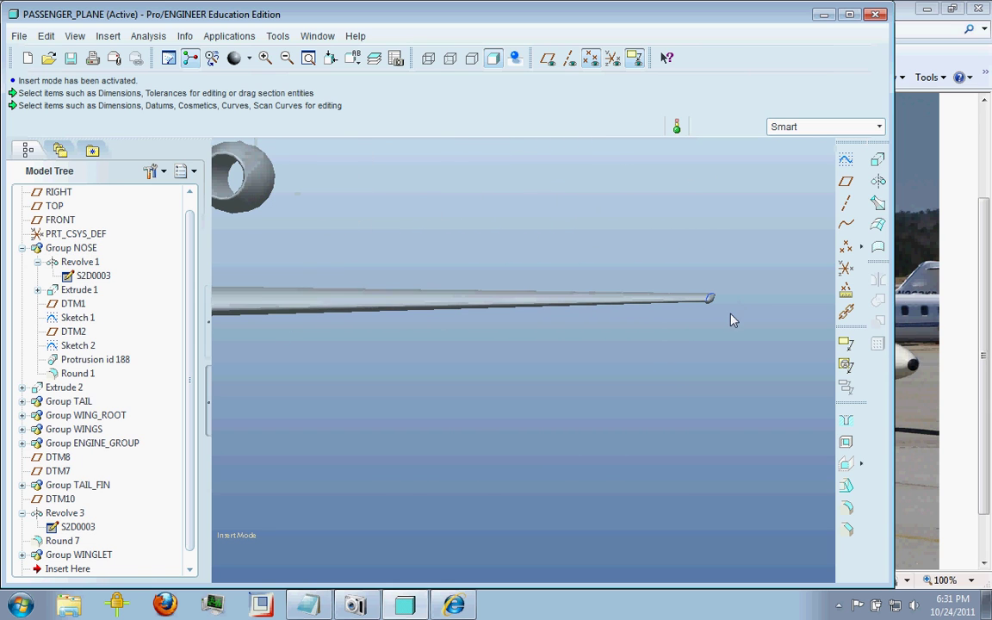
pyautogui.moveTo(742, 310); pyautogui.dragTo(731, 266, button='middle')
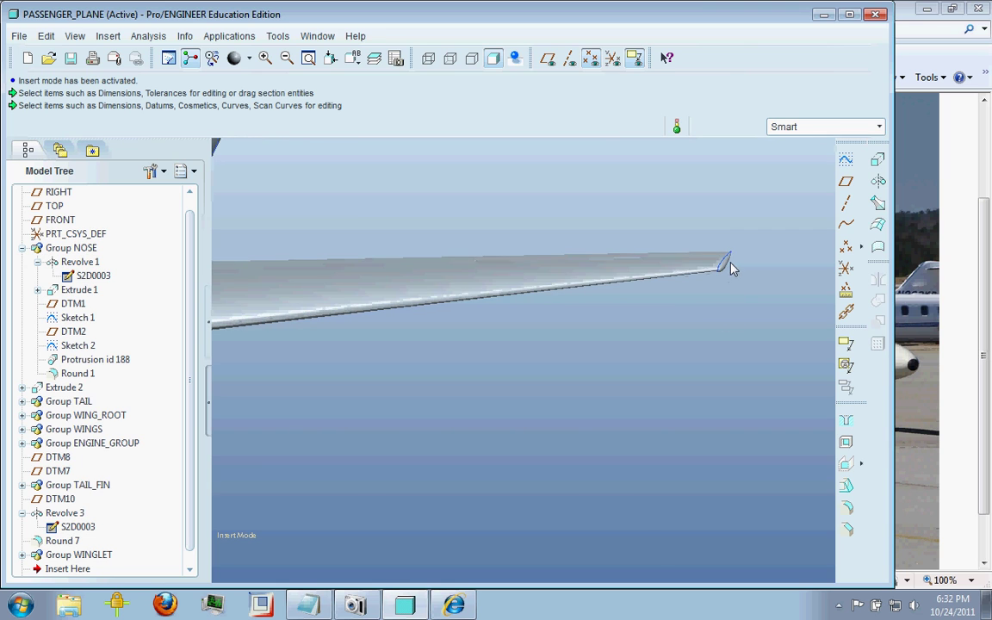
# - Redefine Revolve 3, enter its sketch, and snap the spline end onto the leading-edge point
pyautogui.rightClick(76, 515)
pyautogui.click(129, 354)
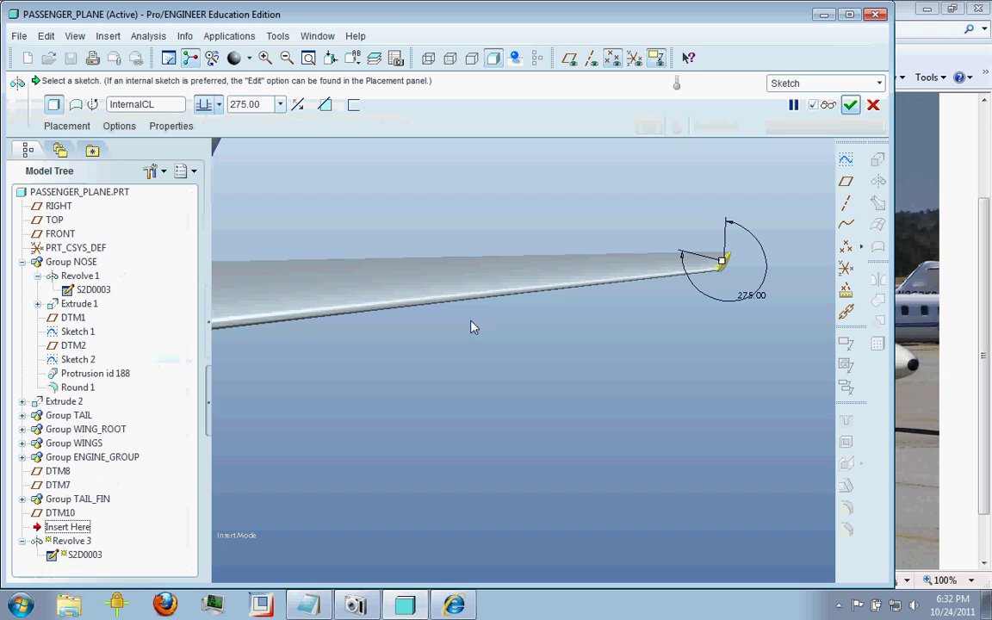
pyautogui.click(67, 126)
pyautogui.click(156, 179)
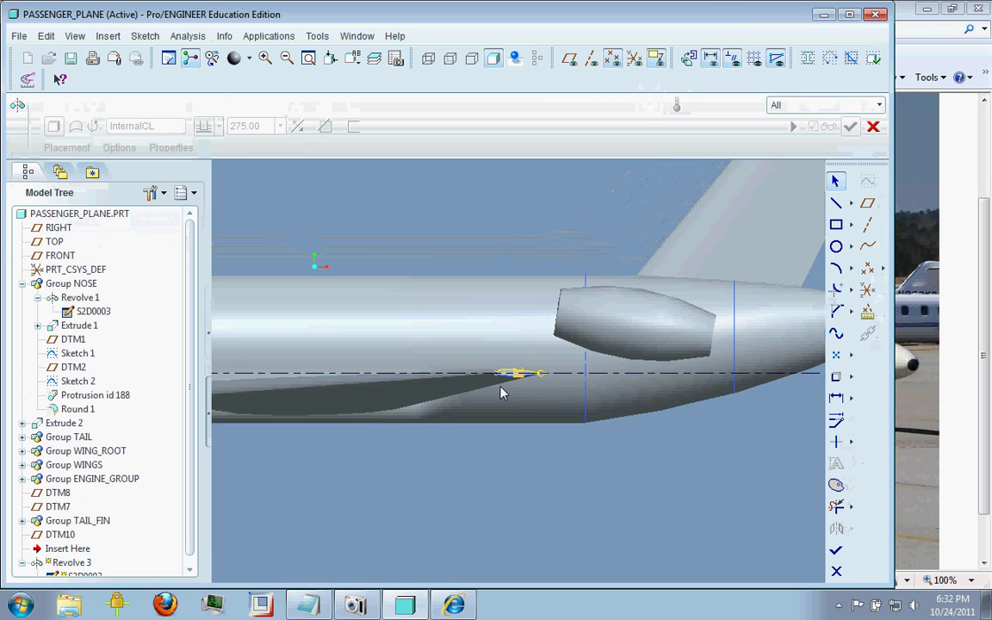
pyautogui.scroll(4, 504, 392)
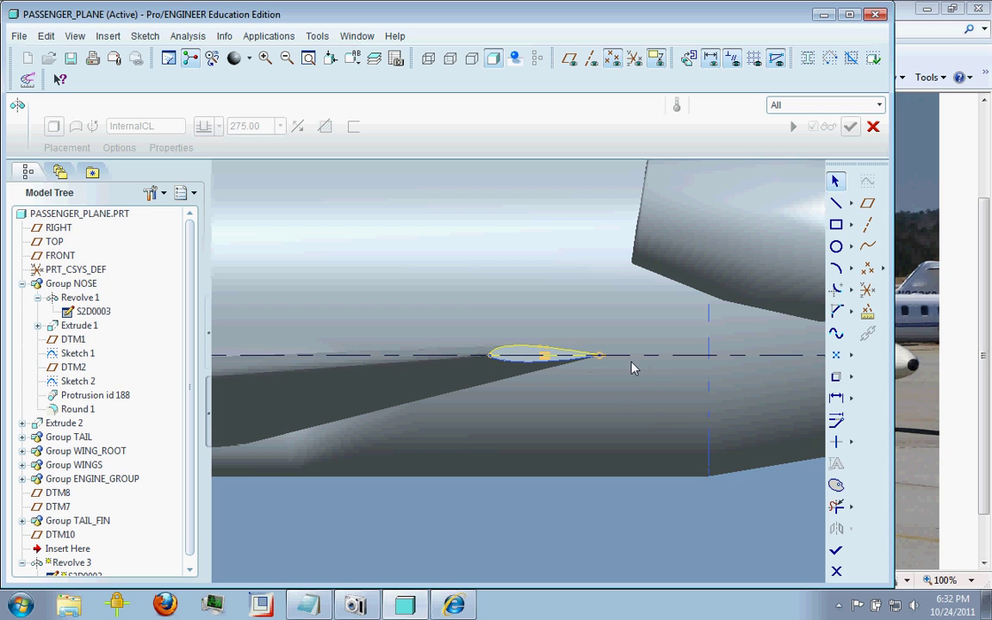
pyautogui.scroll(3, 609, 361)
pyautogui.scroll(-3, 680, 349)
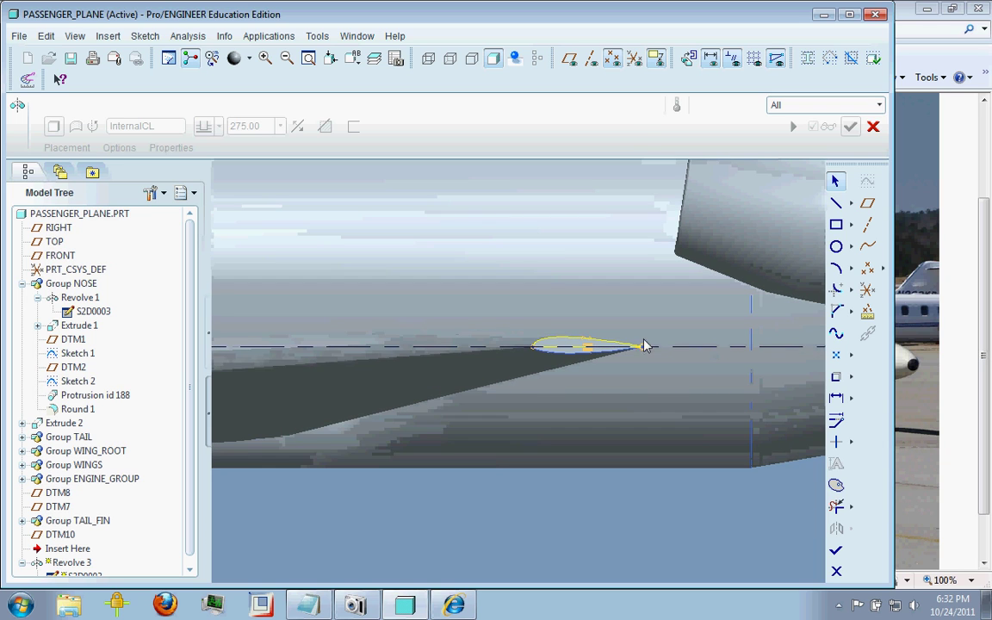
pyautogui.scroll(3, 454, 298)
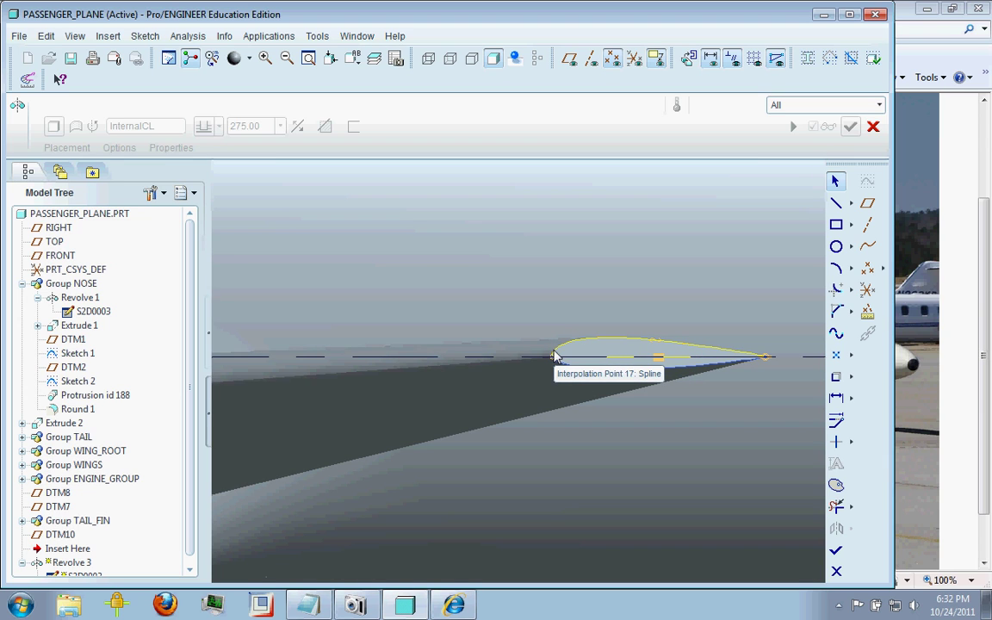
pyautogui.click(555, 357)
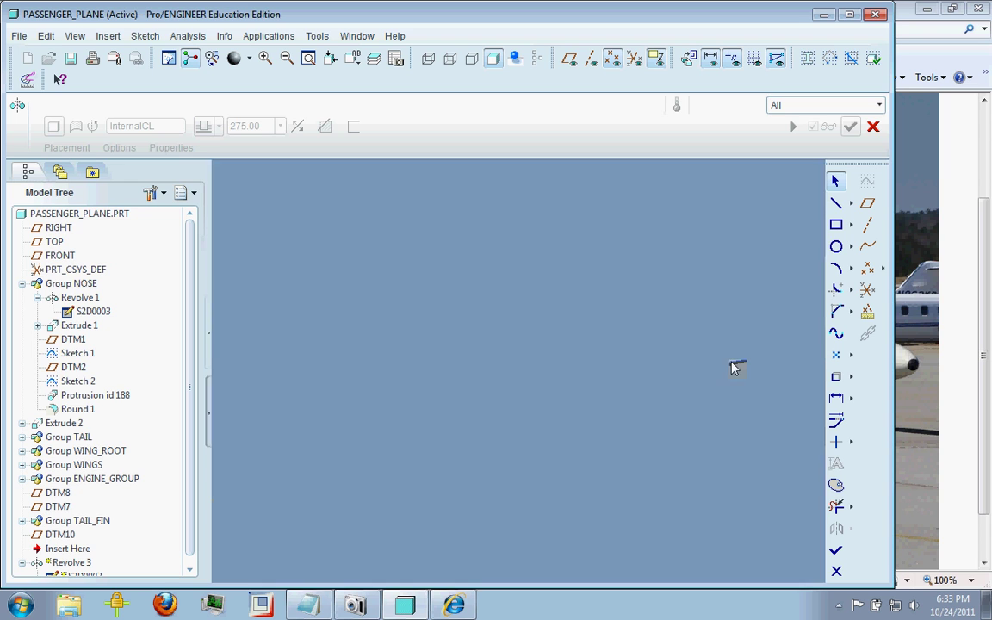
# - Complete the Revolve 3 feature with the green check and clear its selection
pyautogui.scroll(-3, 755, 372)
pyautogui.scroll(-3, 726, 376)
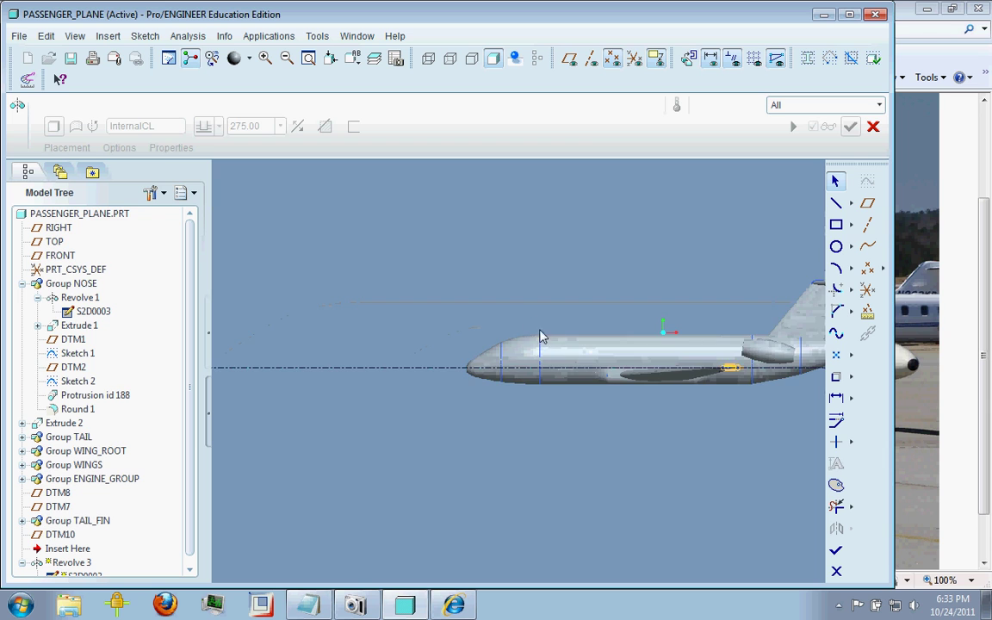
pyautogui.moveTo(541, 336); pyautogui.dragTo(414, 313, button='middle')
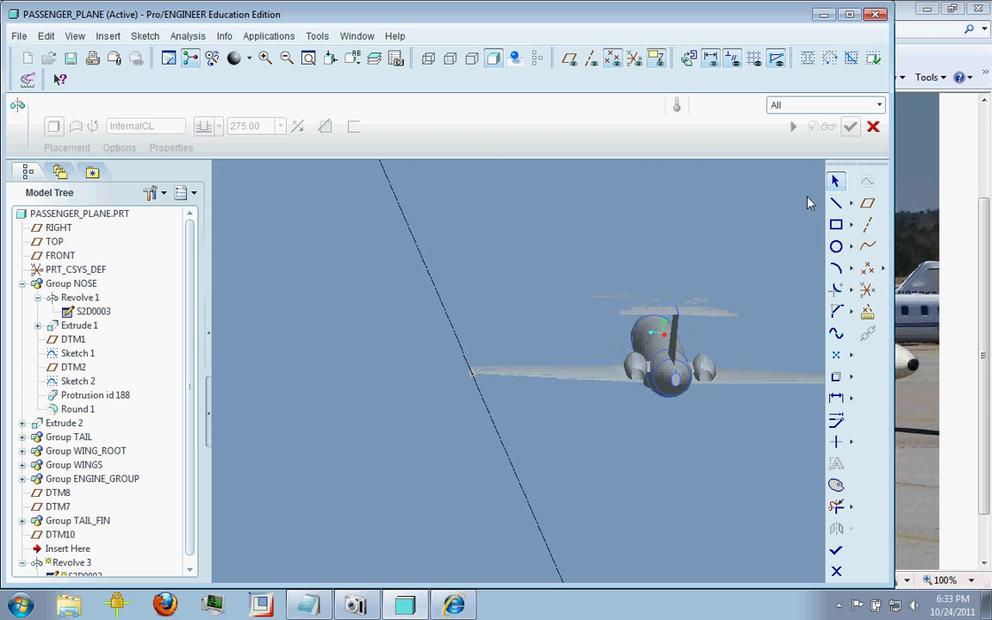
pyautogui.click(873, 127)
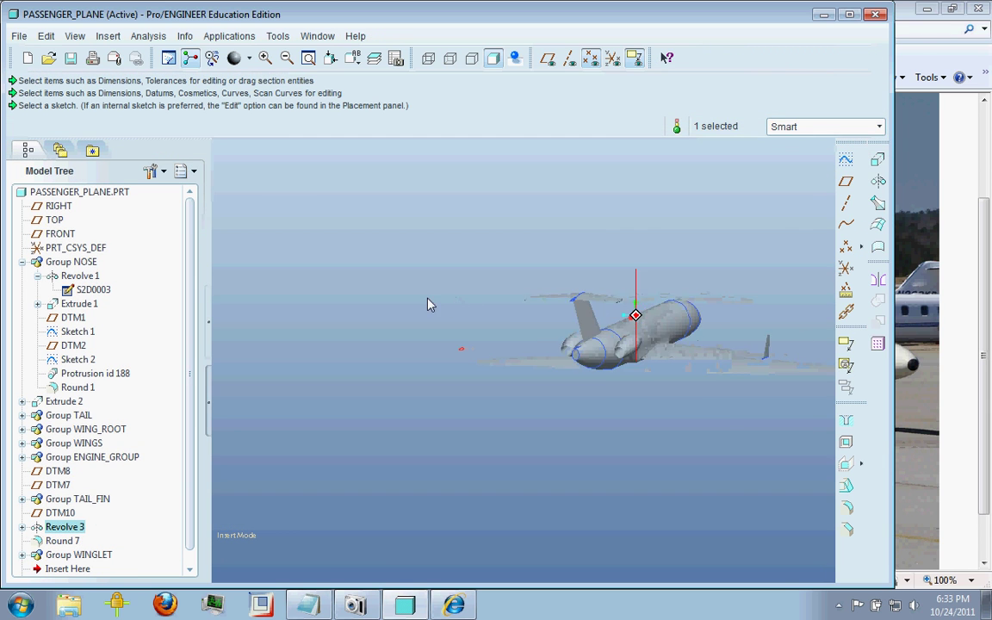
pyautogui.moveTo(431, 305); pyautogui.dragTo(439, 317, button='middle')
pyautogui.click(439, 317)
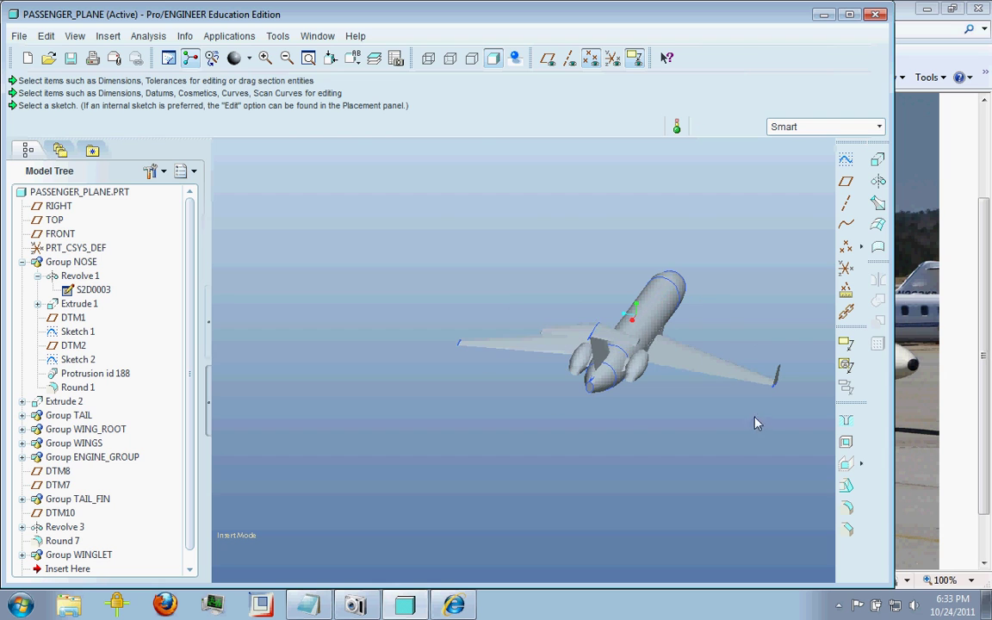
# - Orbit and zoom the plane through side and front views
pyautogui.moveTo(754, 423)
pyautogui.mouseDown(button='middle')
pyautogui.moveTo(632, 454)
pyautogui.moveTo(660, 457)
pyautogui.moveTo(667, 453)
pyautogui.moveTo(626, 433)
pyautogui.moveTo(598, 447)
pyautogui.moveTo(607, 454)
pyautogui.moveTo(583, 449)
pyautogui.mouseUp(button='middle')
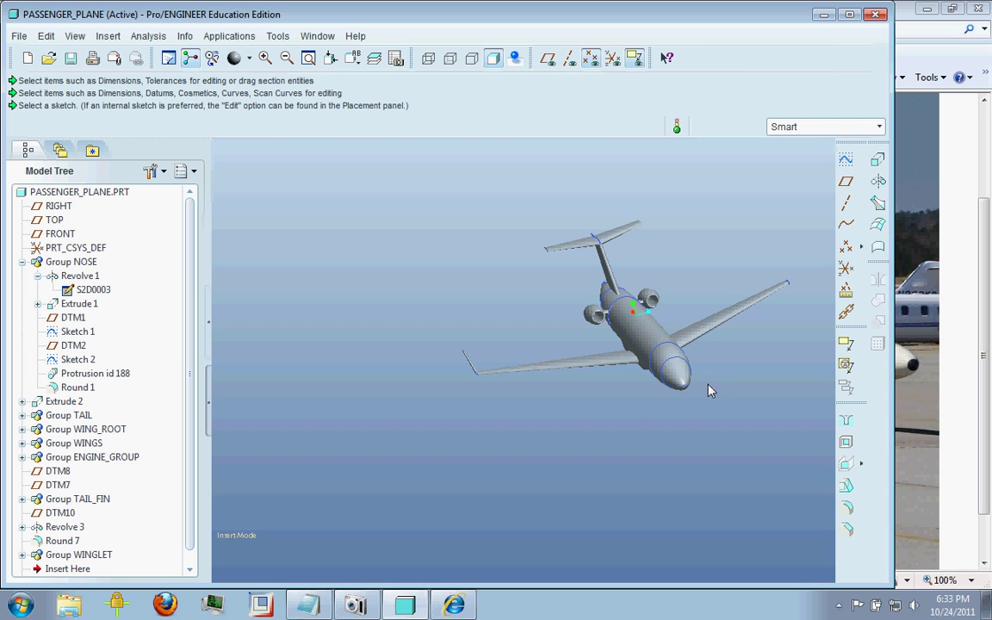
pyautogui.scroll(-2, 456, 387)
pyautogui.scroll(5, 443, 418)
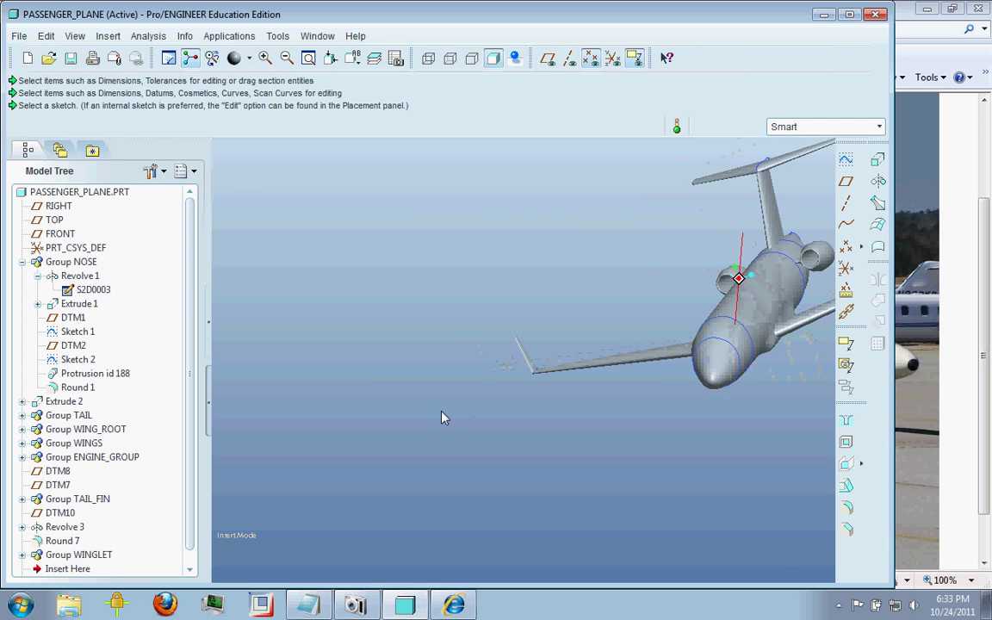
pyautogui.moveTo(426, 427)
pyautogui.mouseDown(button='middle')
pyautogui.moveTo(438, 434)
pyautogui.moveTo(437, 413)
pyautogui.moveTo(423, 412)
pyautogui.mouseUp(button='middle')
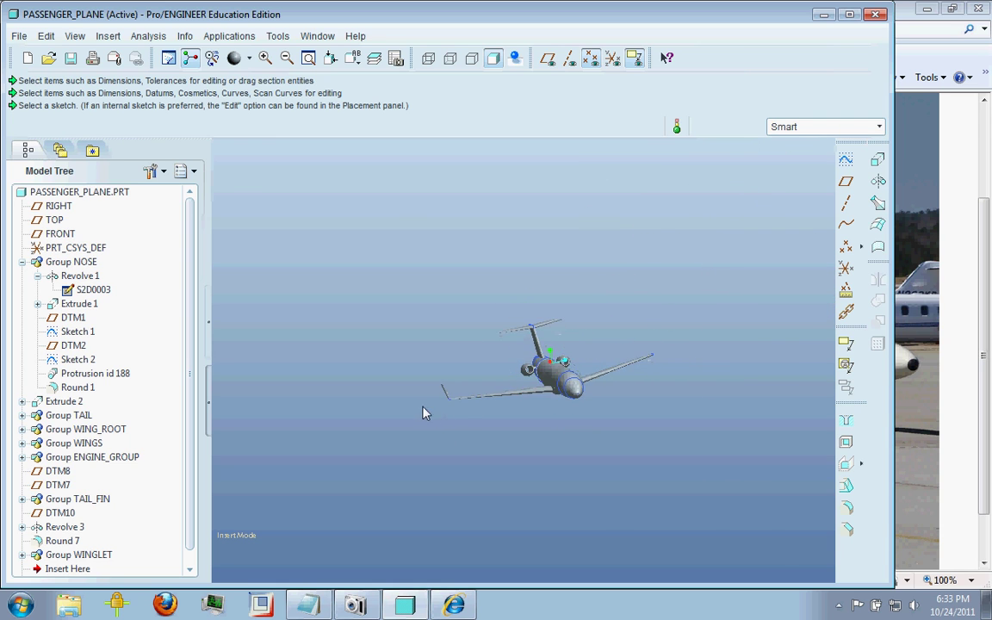
pyautogui.scroll(-3, 407, 404)
pyautogui.scroll(-3, 551, 371)
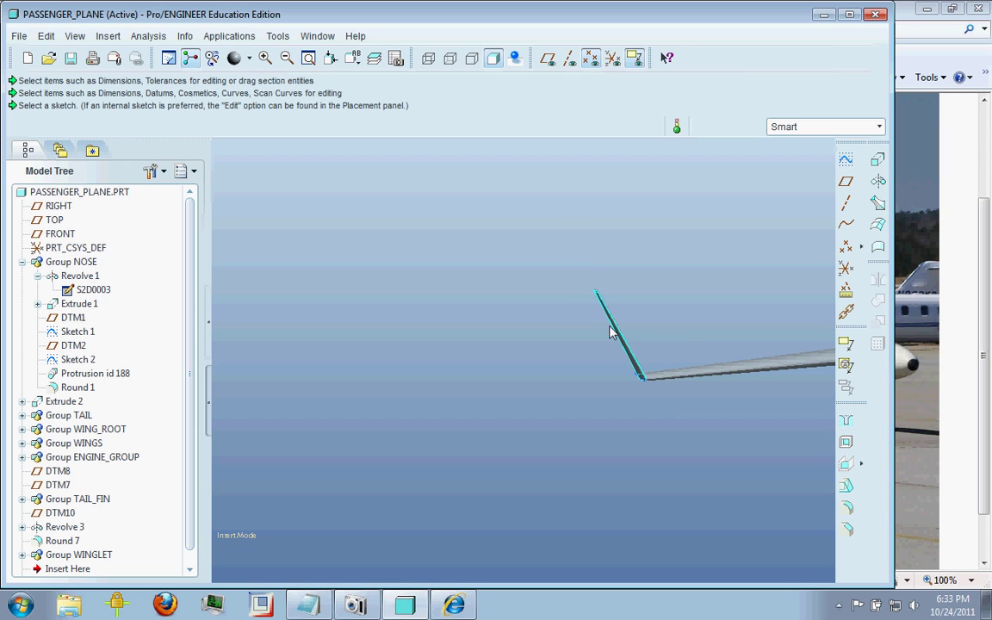
# - Inspect the winglet closely, compare it with the LearJet photo, then return to Pro/E
pyautogui.moveTo(605, 434); pyautogui.dragTo(637, 332, button='middle')
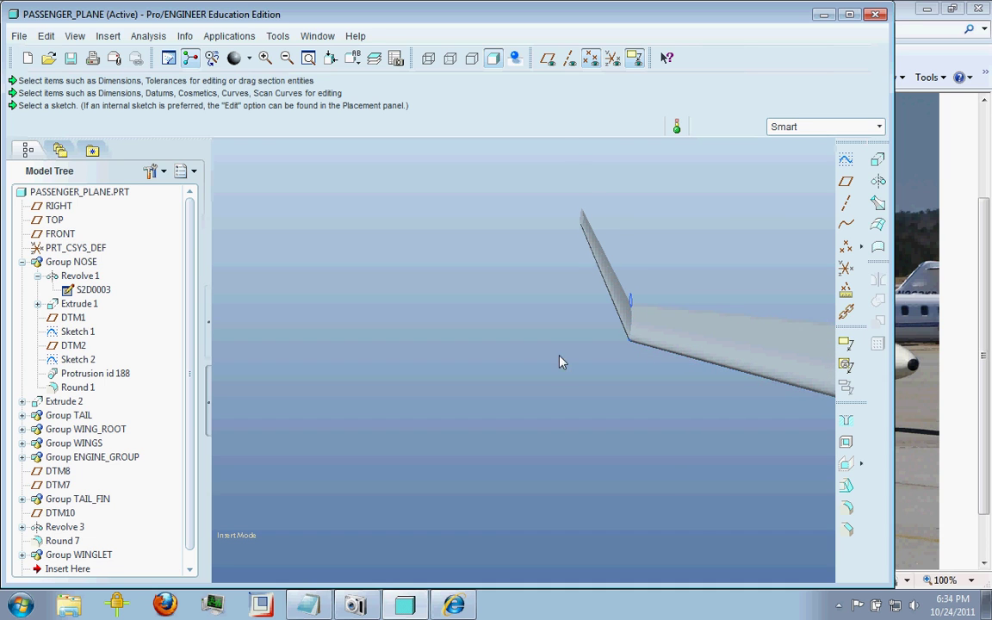
pyautogui.moveTo(560, 361); pyautogui.dragTo(622, 394, button='middle')
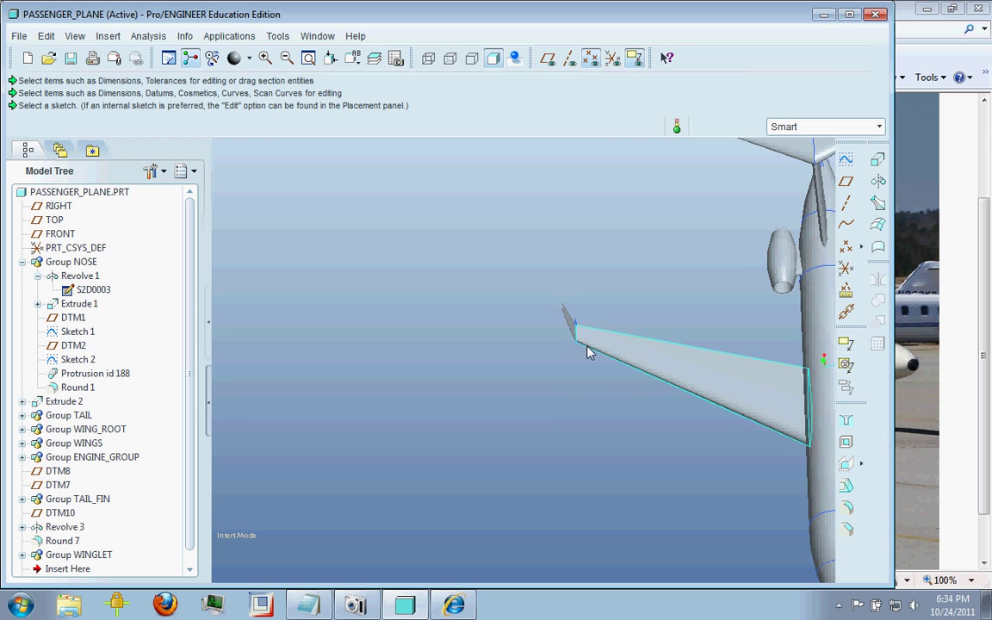
pyautogui.scroll(-3, 589, 353)
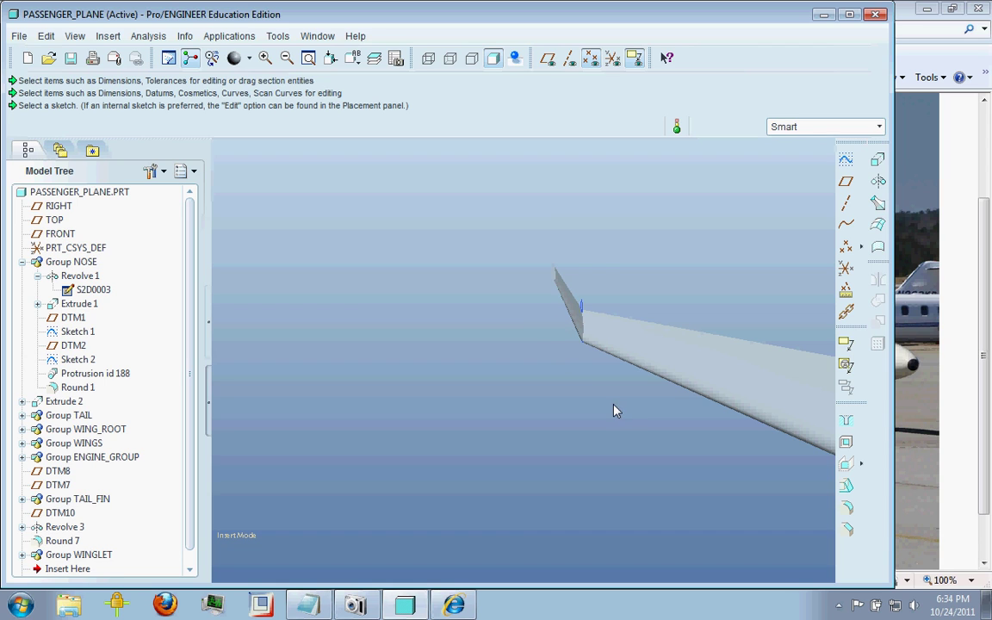
pyautogui.moveTo(614, 411); pyautogui.dragTo(549, 461, button='middle')
pyautogui.scroll(-5, 527, 438)
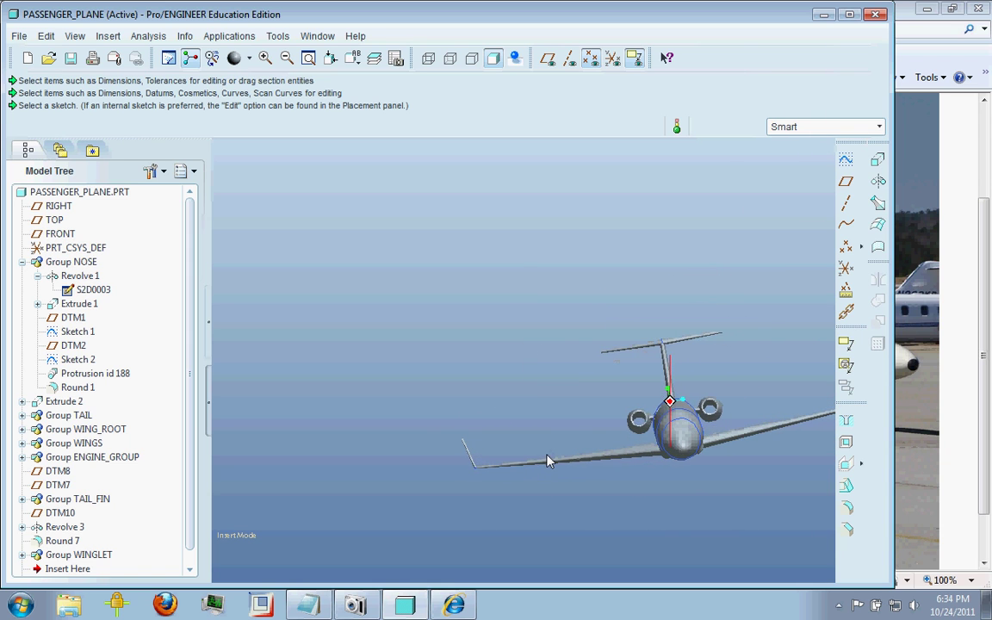
pyautogui.click(962, 332)
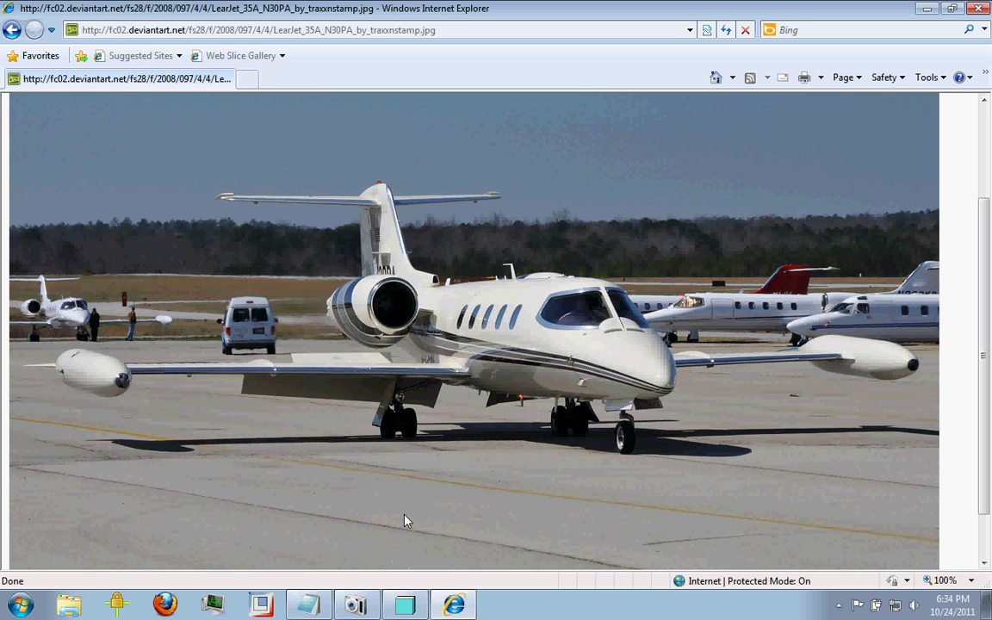
pyautogui.click(405, 605)
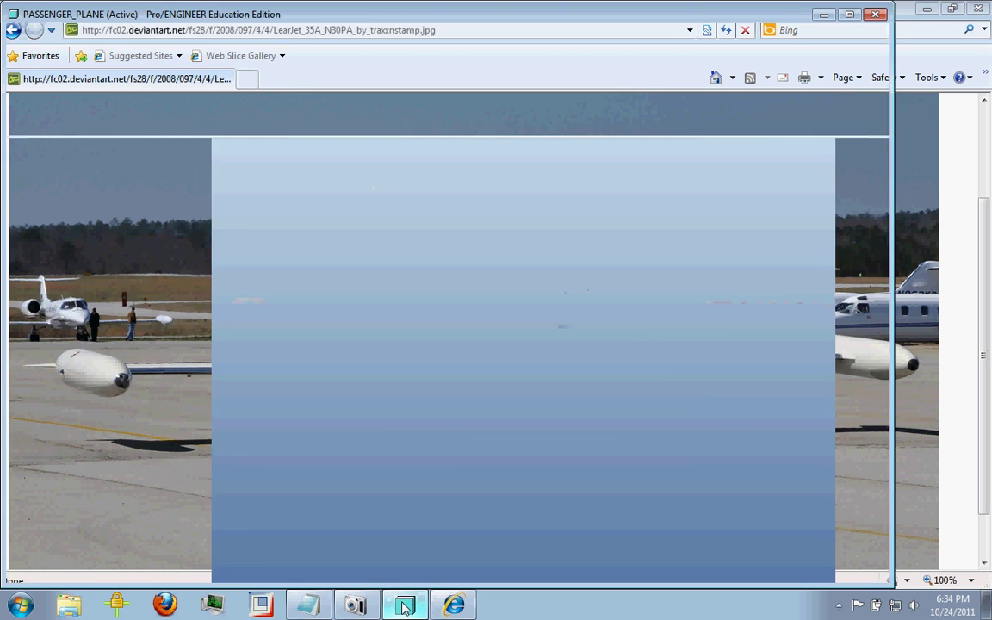
# - Orbit around the wing to view the winglet, then collapse Group NOSE in the Model Tree
pyautogui.moveTo(384, 435); pyautogui.dragTo(399, 452, button='middle')
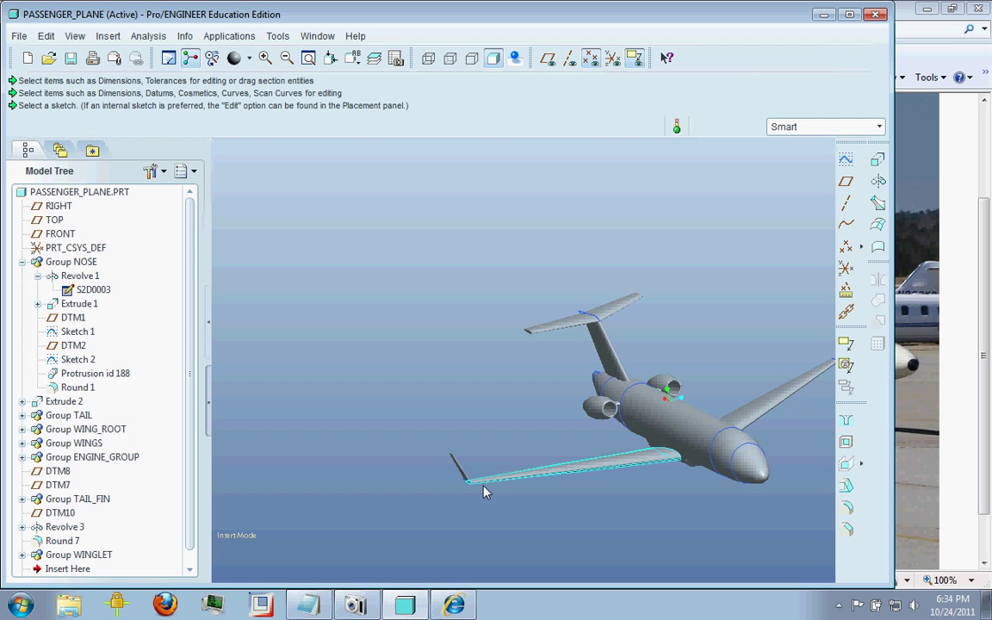
pyautogui.moveTo(488, 490); pyautogui.dragTo(454, 492, button='middle')
pyautogui.scroll(5, 504, 487)
pyautogui.scroll(-5, 512, 460)
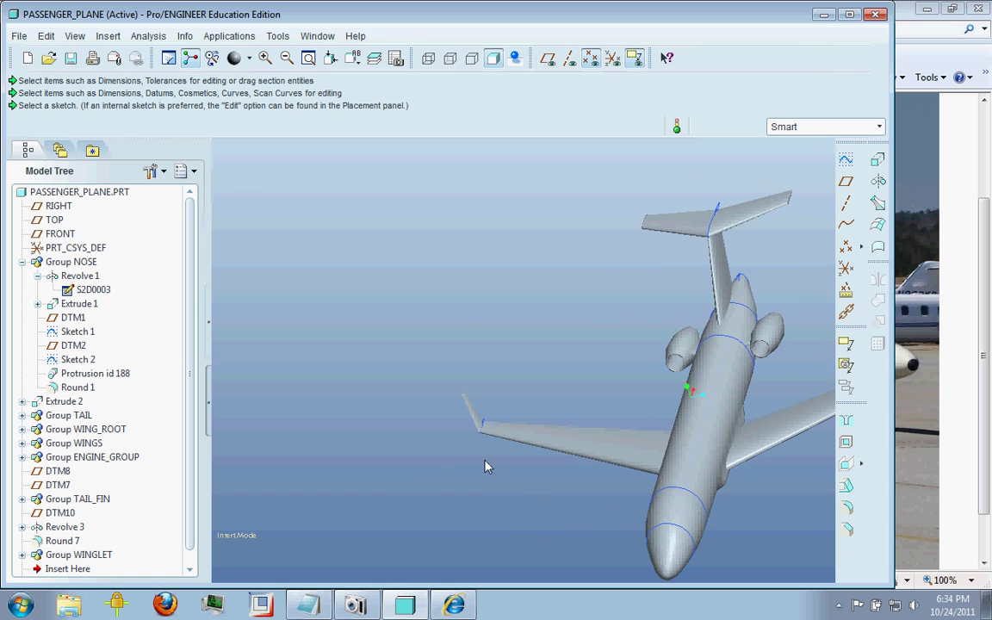
pyautogui.moveTo(479, 429)
pyautogui.mouseDown(button='middle')
pyautogui.moveTo(472, 442)
pyautogui.moveTo(548, 418)
pyautogui.moveTo(575, 536)
pyautogui.moveTo(475, 540)
pyautogui.mouseUp(button='middle')
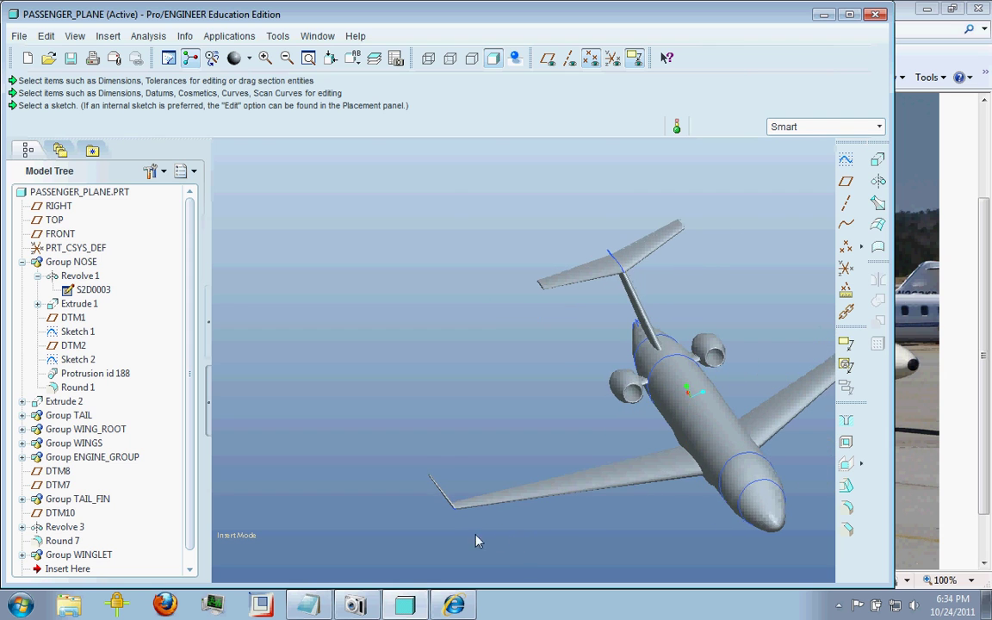
pyautogui.moveTo(534, 551)
pyautogui.mouseDown(button='middle')
pyautogui.moveTo(544, 539)
pyautogui.moveTo(522, 538)
pyautogui.mouseUp(button='middle')
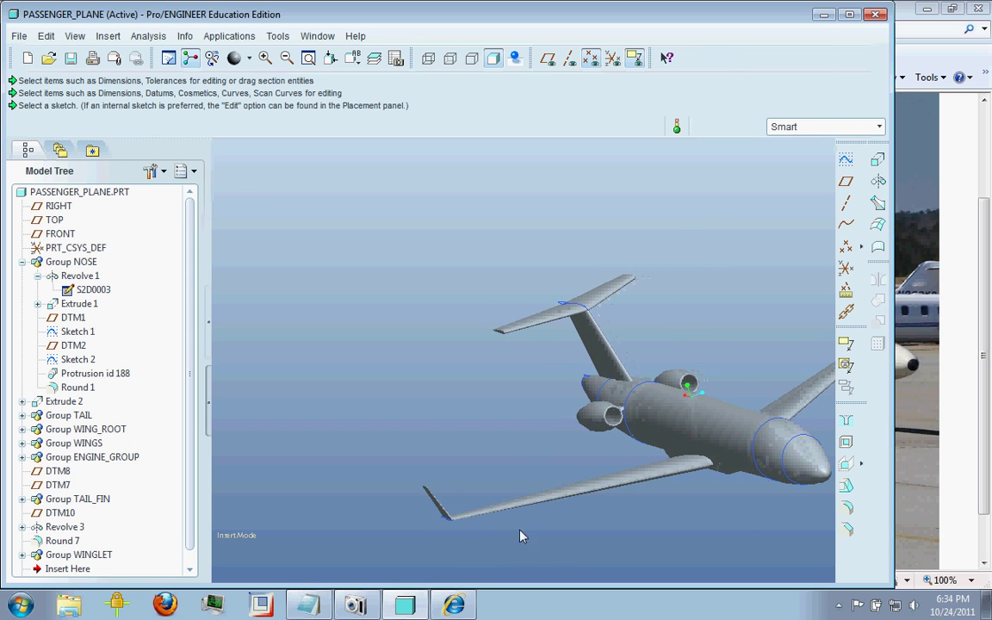
pyautogui.click(22, 262)
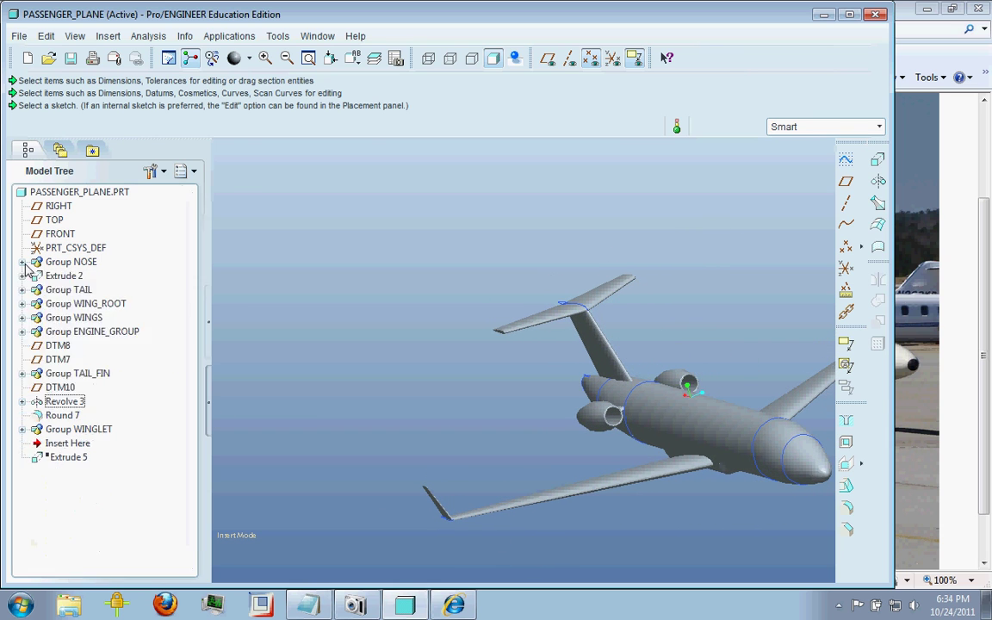
# - Select Revolve 4 inside Group WINGLET and turn the winglet to a near edge-on view
pyautogui.click(82, 433)
pyautogui.click(22, 428)
pyautogui.click(79, 443)
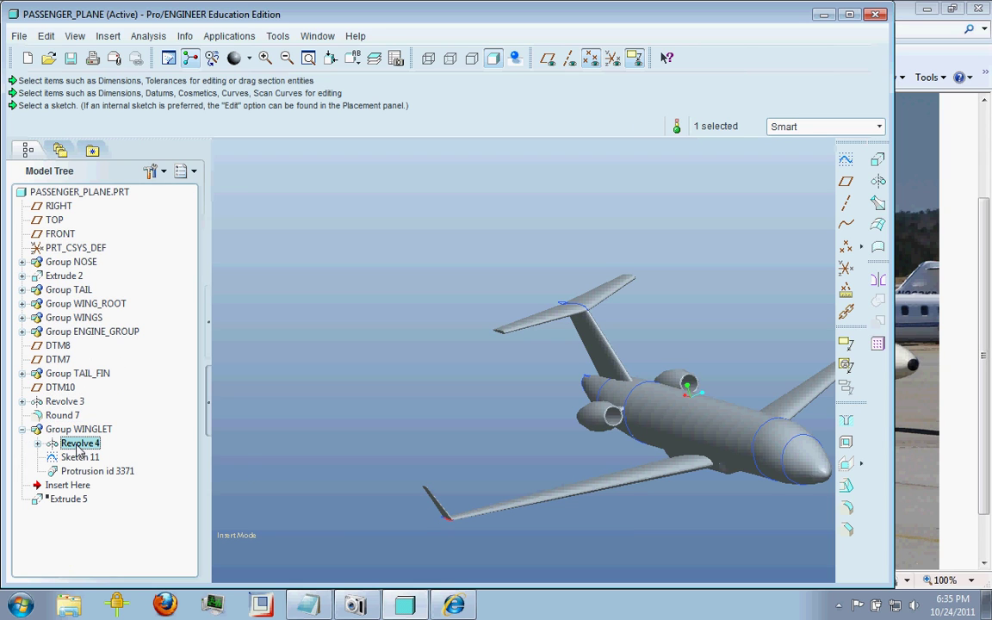
pyautogui.moveTo(598, 456); pyautogui.dragTo(587, 423, button='middle')
pyautogui.scroll(6, 435, 521)
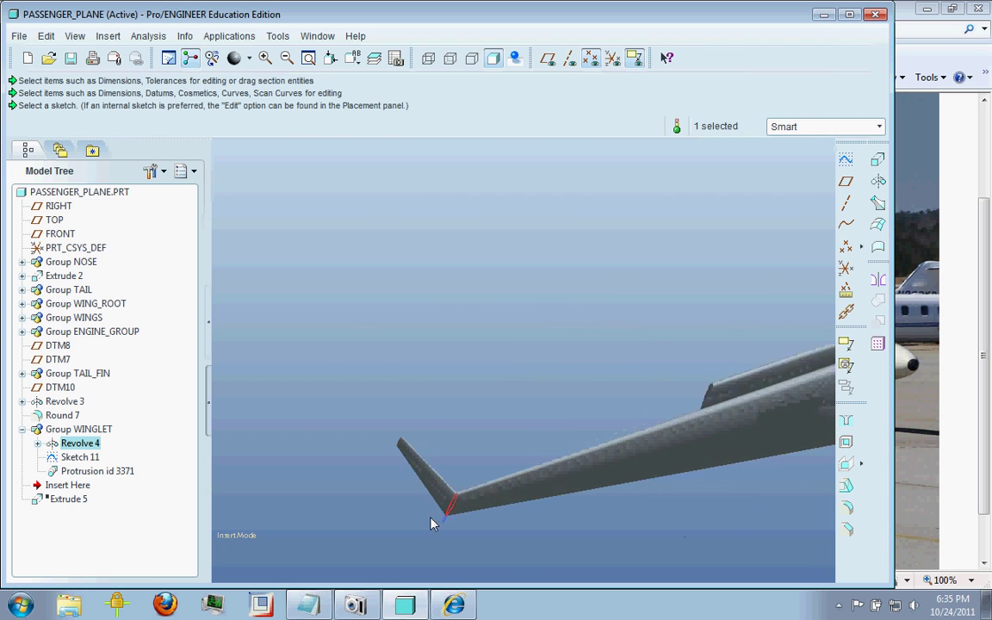
pyautogui.moveTo(485, 517); pyautogui.dragTo(489, 443, button='middle')
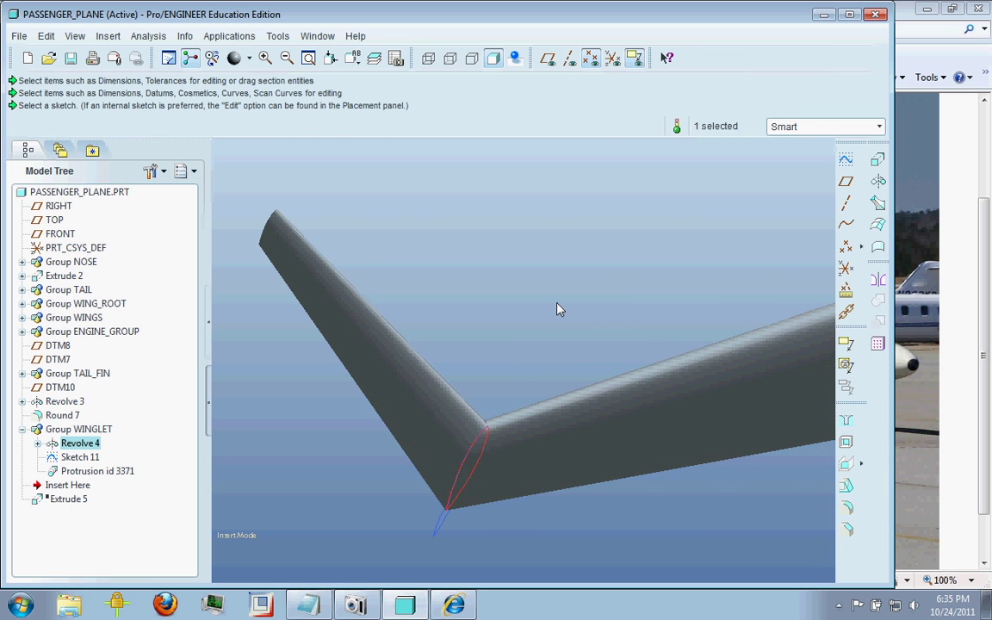
pyautogui.moveTo(558, 310); pyautogui.dragTo(548, 334, button='middle')
pyautogui.scroll(2, 548, 336)
pyautogui.scroll(4, 478, 353)
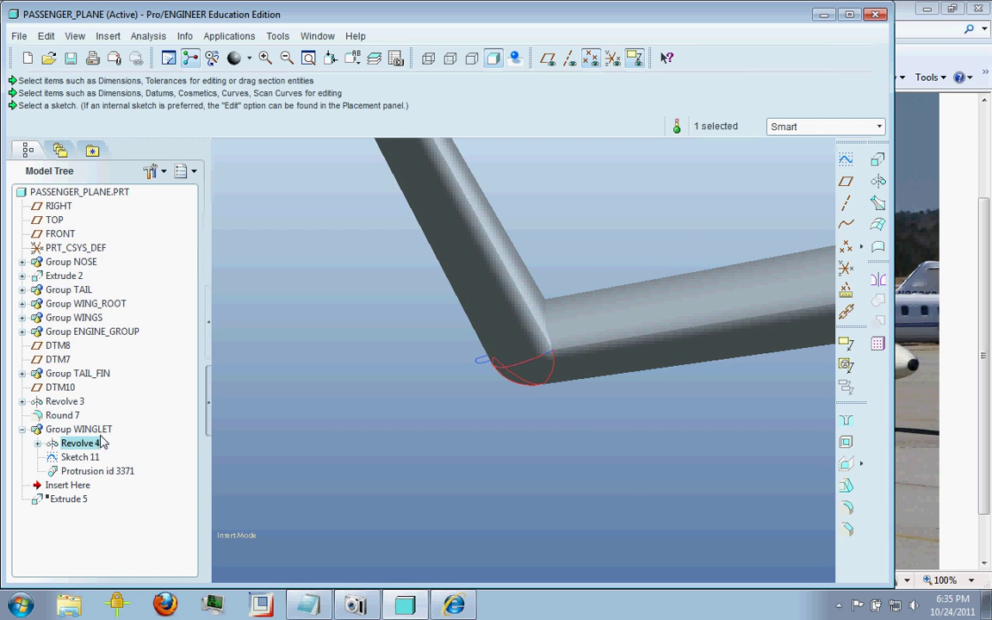
# - Edit the definition of Revolve 4, check its Placement, and regenerate the model
pyautogui.rightClick(125, 446)
pyautogui.click(164, 305)
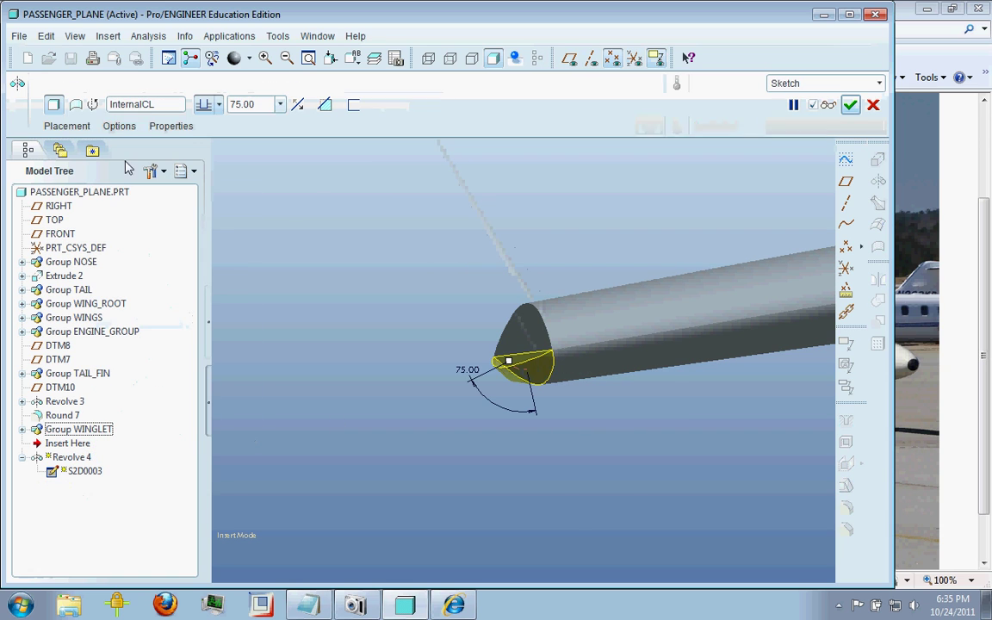
pyautogui.click(67, 125)
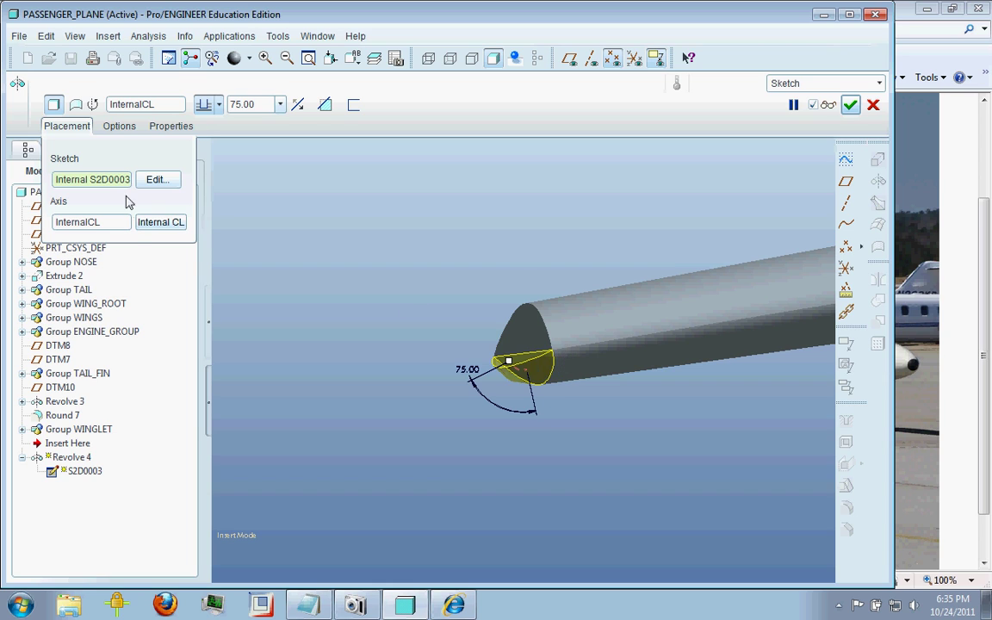
pyautogui.click(850, 105)
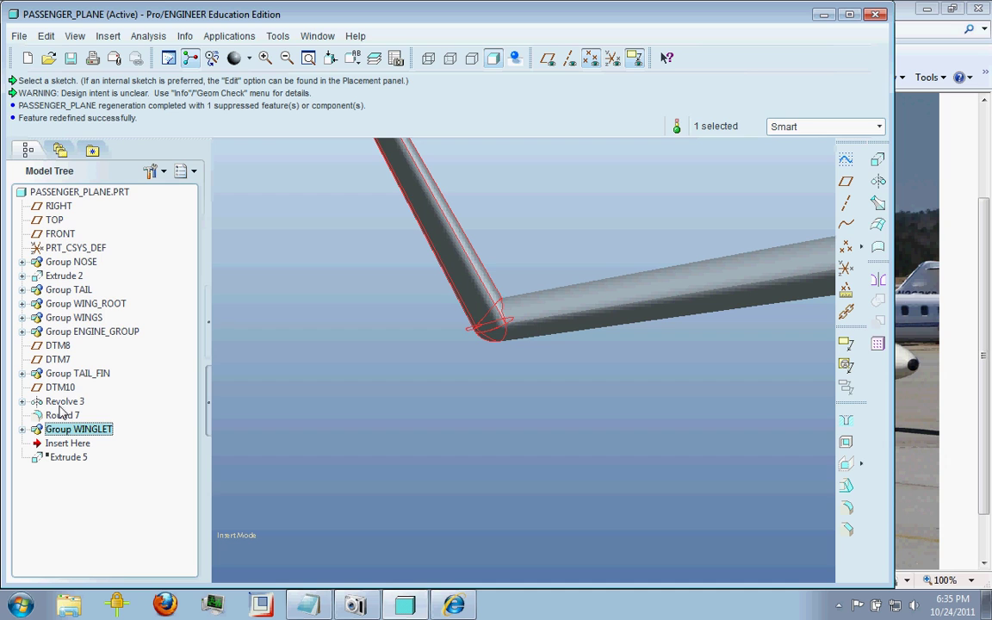
# - Expand Group WINGLET, select Sketch 11, and enter Sketcher with Edit Definition
pyautogui.click(63, 417)
pyautogui.click(22, 429)
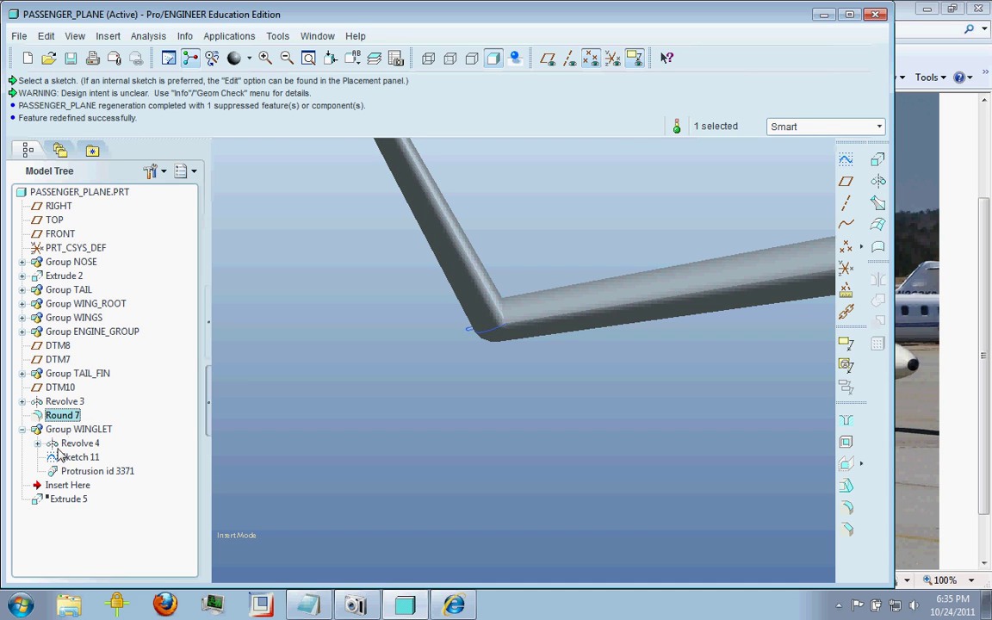
pyautogui.click(91, 471)
pyautogui.click(80, 457)
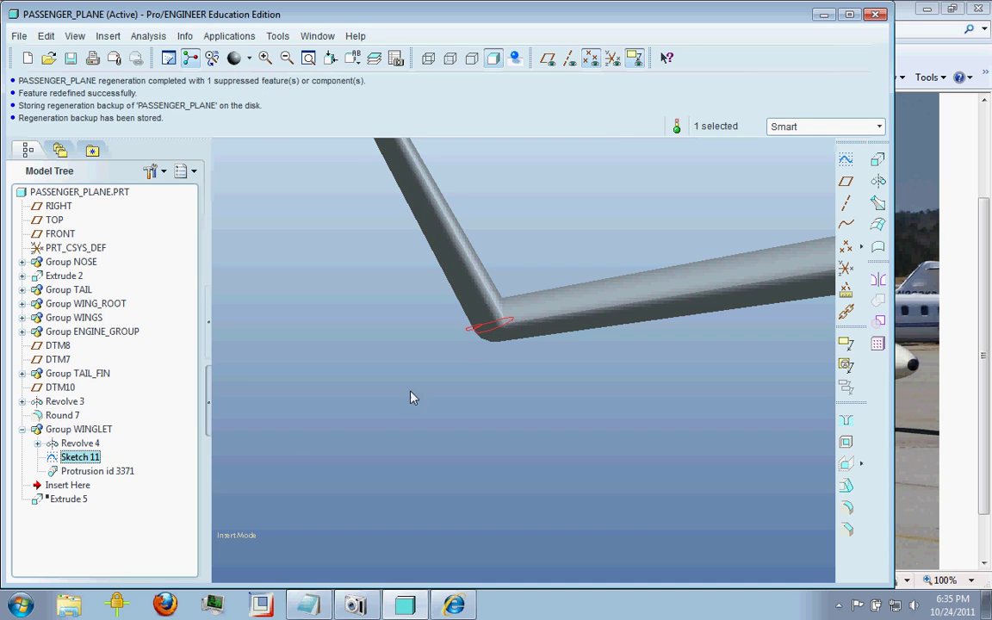
pyautogui.moveTo(412, 398)
pyautogui.mouseDown(button='middle')
pyautogui.moveTo(476, 359)
pyautogui.moveTo(543, 405)
pyautogui.mouseUp(button='middle')
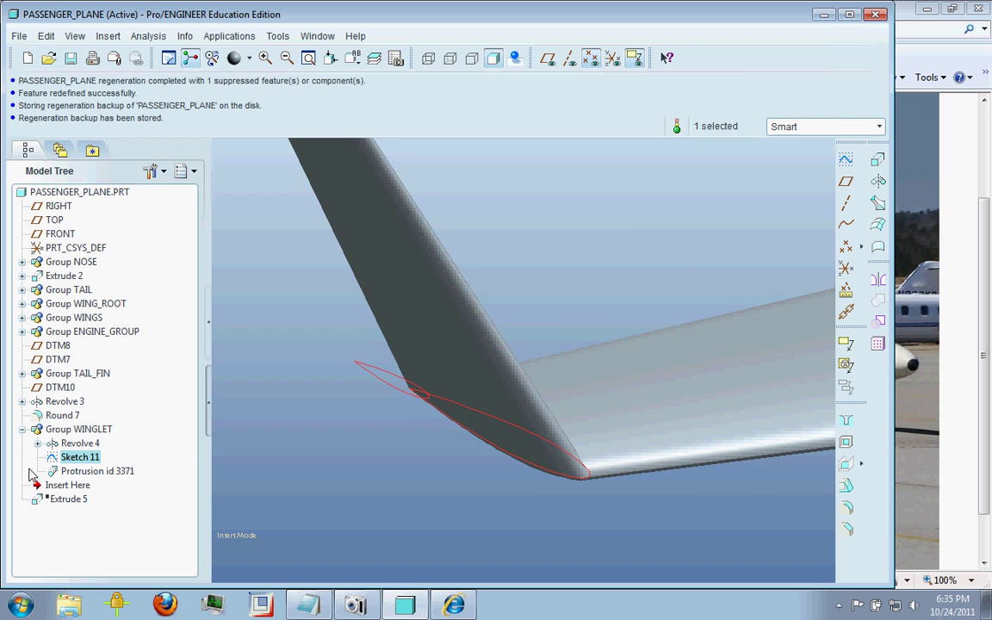
pyautogui.rightClick(87, 456)
pyautogui.click(129, 318)
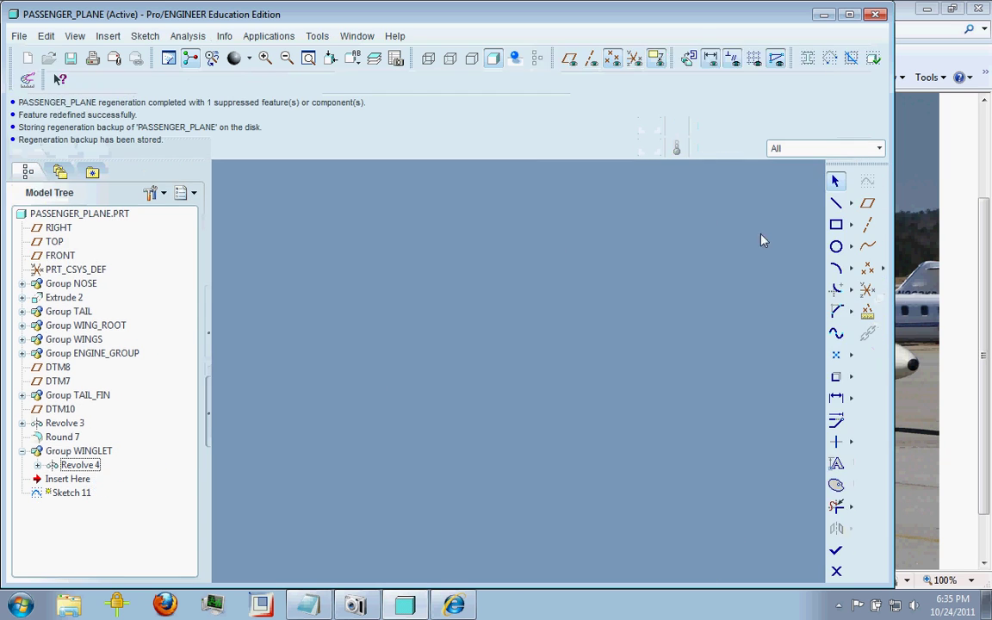
# - Zoom on the airfoil and box-select the right profile with its 26.96 and 26.34 dimensions
pyautogui.scroll(6, 516, 487)
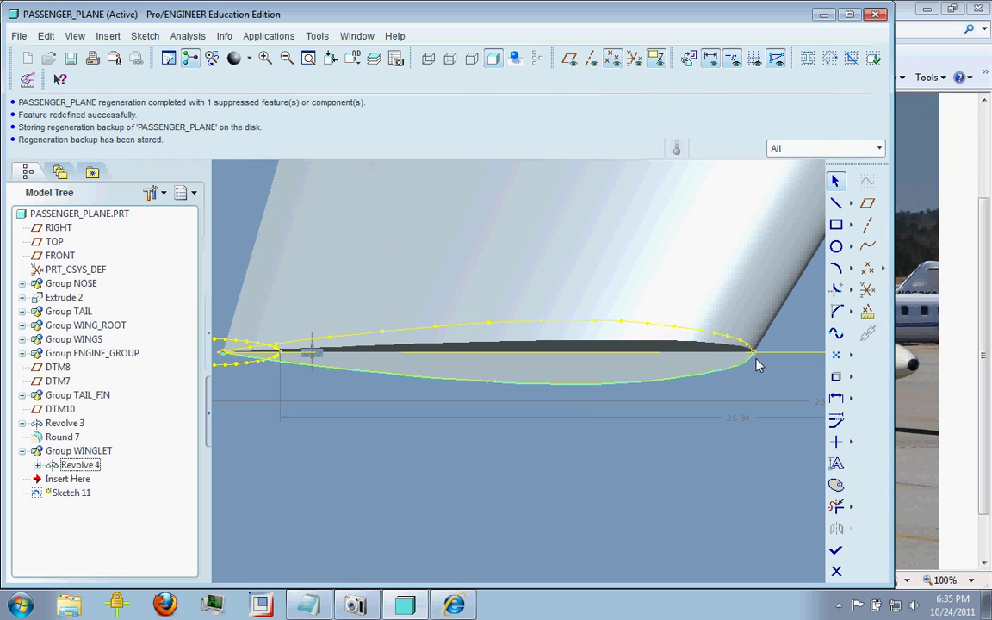
pyautogui.click(705, 379)
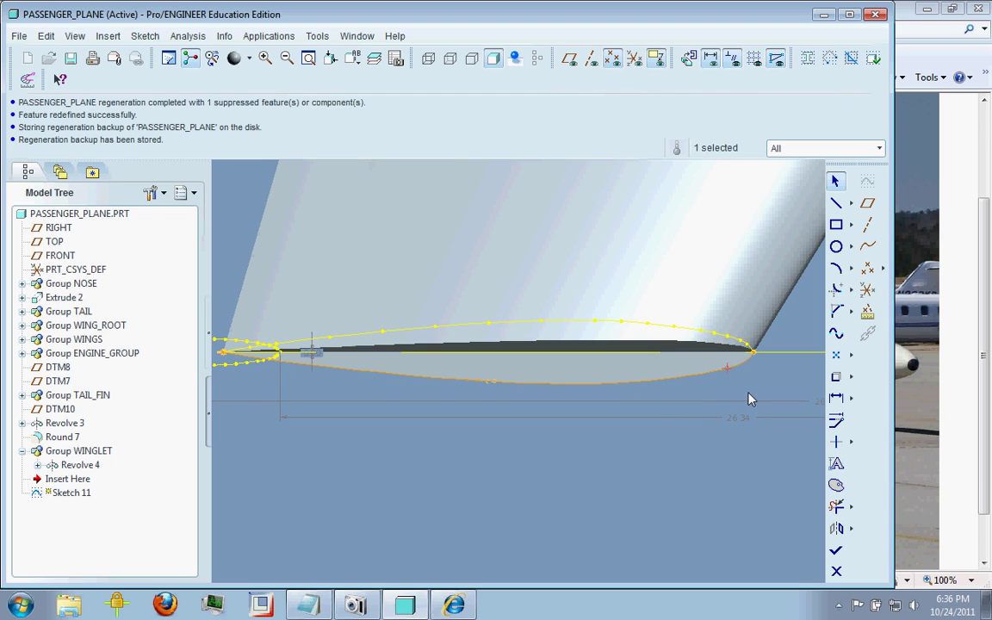
pyautogui.scroll(-3, 731, 394)
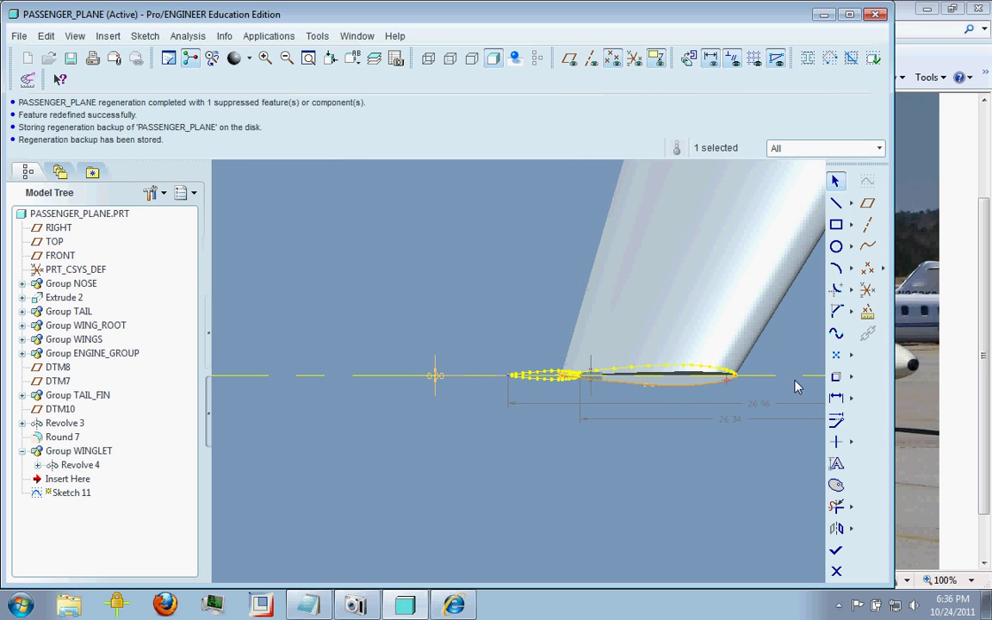
pyautogui.scroll(3, 736, 381)
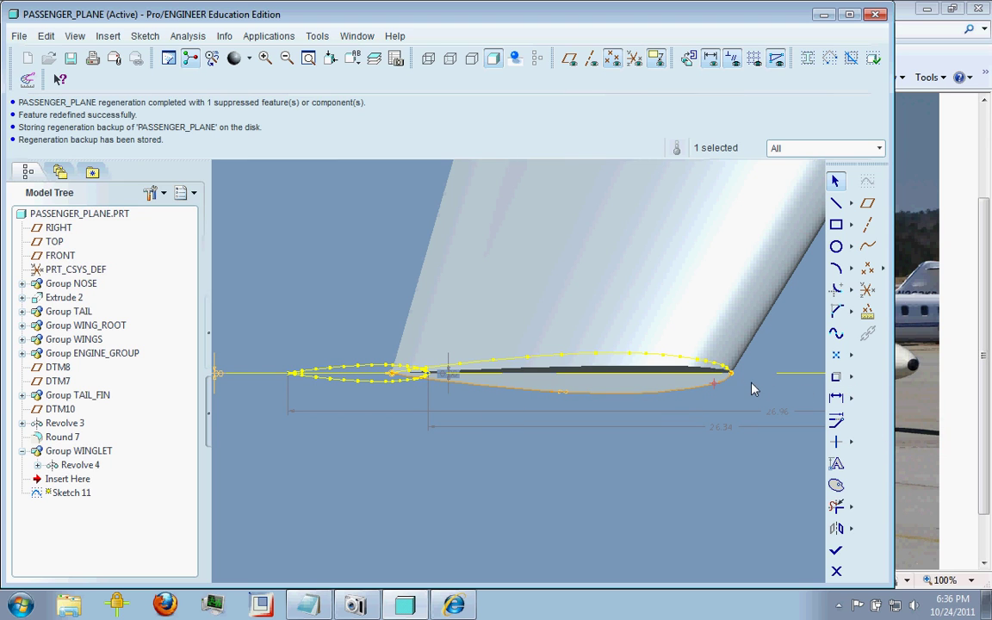
pyautogui.scroll(-3, 752, 389)
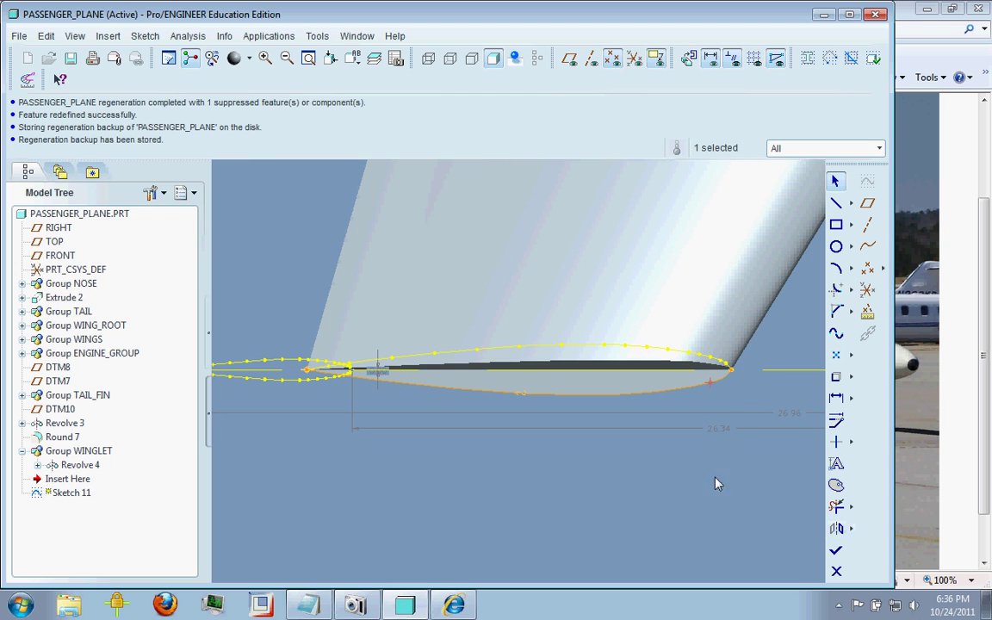
pyautogui.click(748, 388)
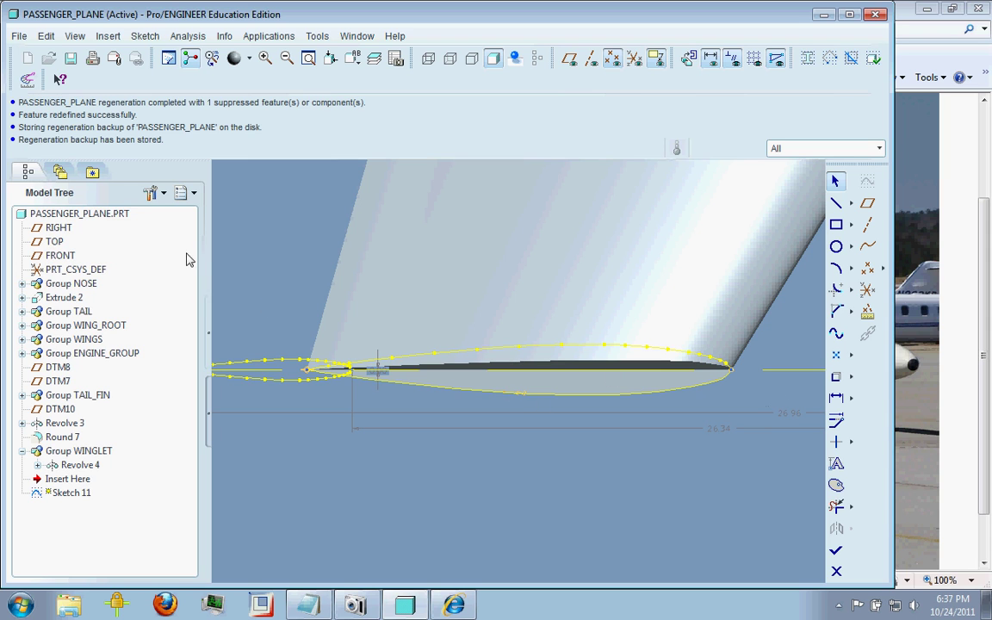
pyautogui.scroll(-2, 413, 303)
pyautogui.moveTo(408, 311); pyautogui.dragTo(697, 384)
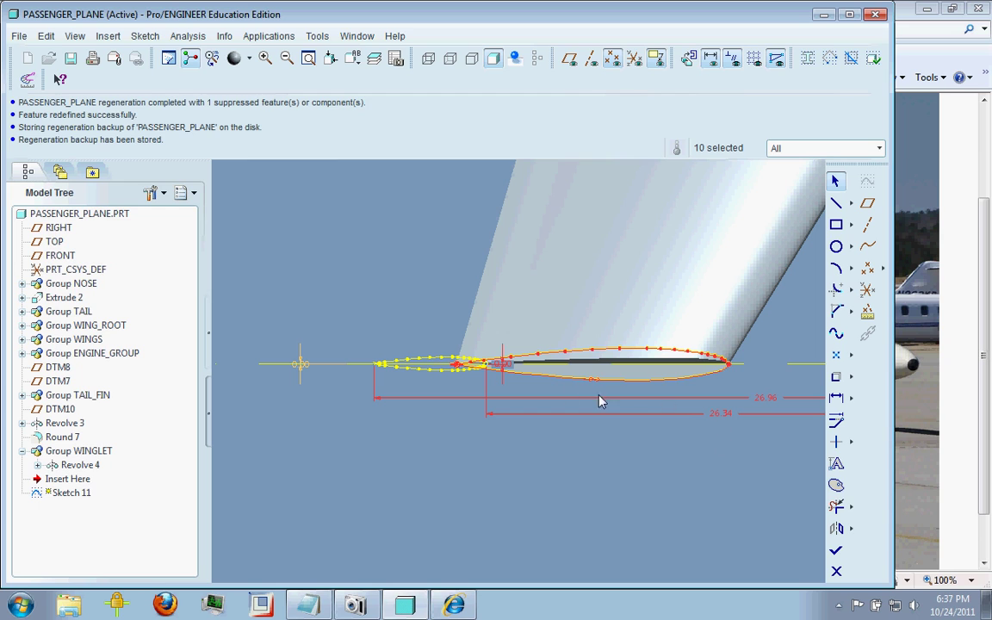
# - Copy the airfoil profile and paste a duplicate just below the original
pyautogui.rightClick(572, 317)
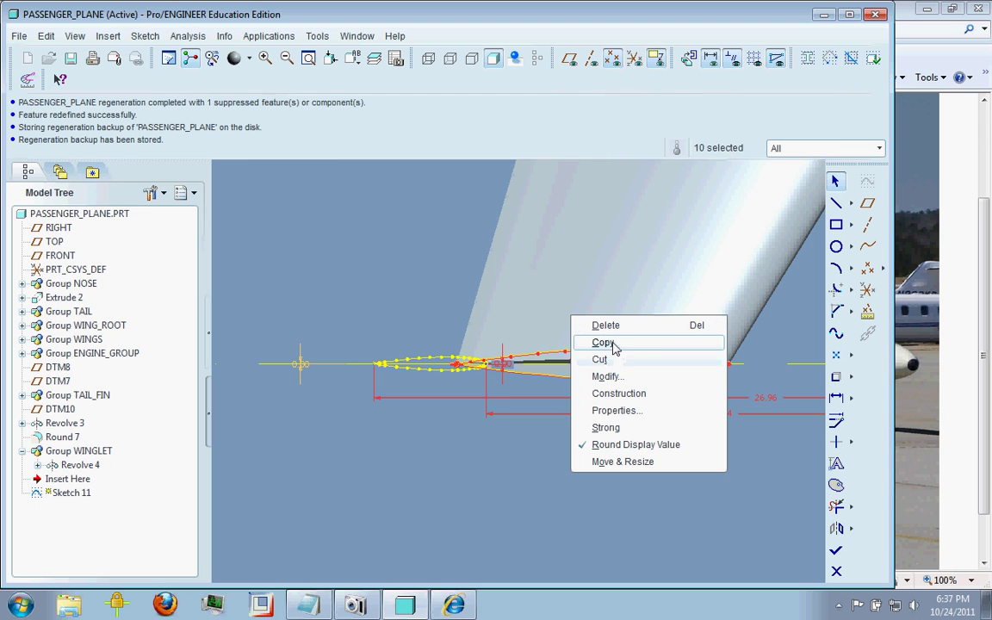
pyautogui.click(612, 345)
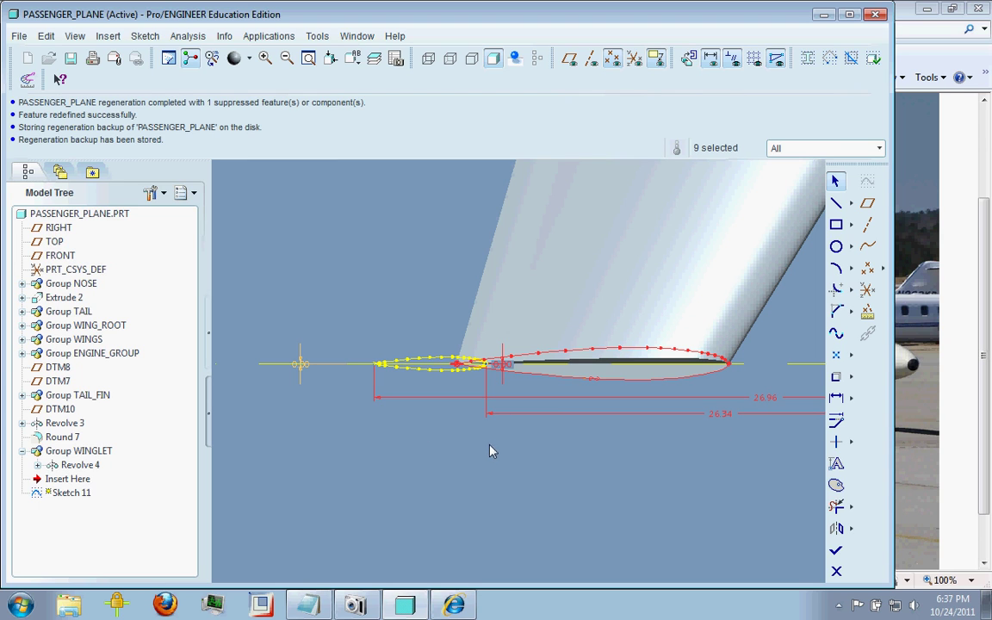
pyautogui.click(501, 463)
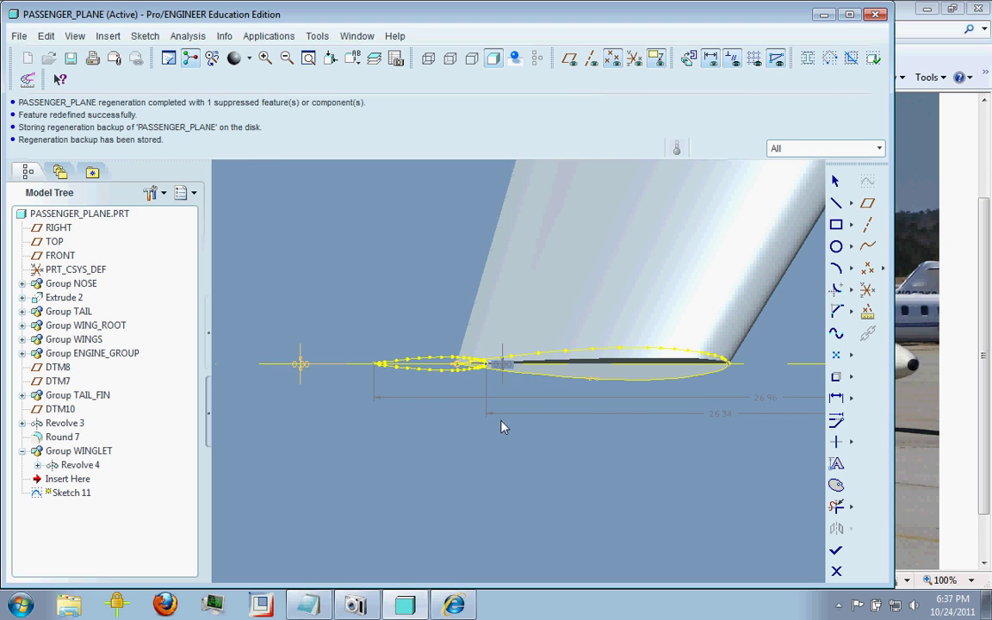
pyautogui.hotkey('ctrl', 'v')
pyautogui.click(504, 428)
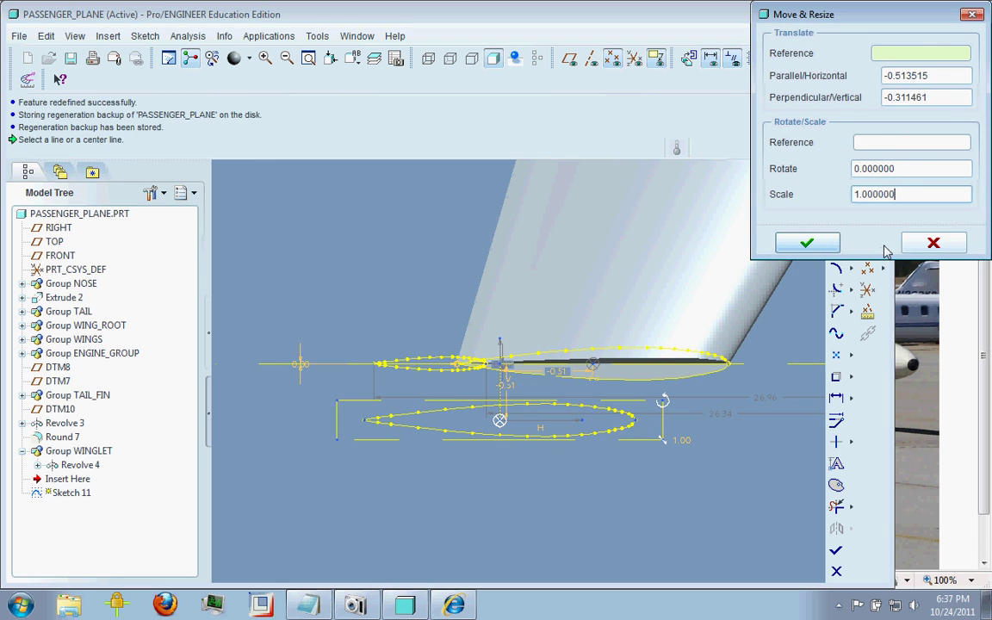
# - Nudge the pasted airfoil slightly left, confirm its placement, and finish Sketch 11
pyautogui.moveTo(500, 419); pyautogui.dragTo(477, 419)
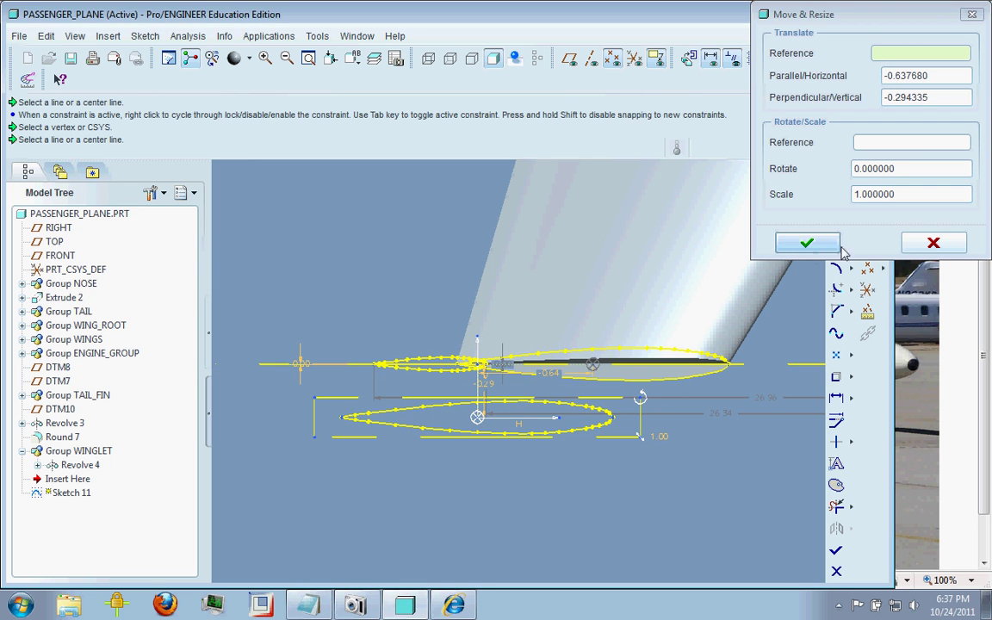
pyautogui.click(933, 242)
pyautogui.scroll(-8, 565, 328)
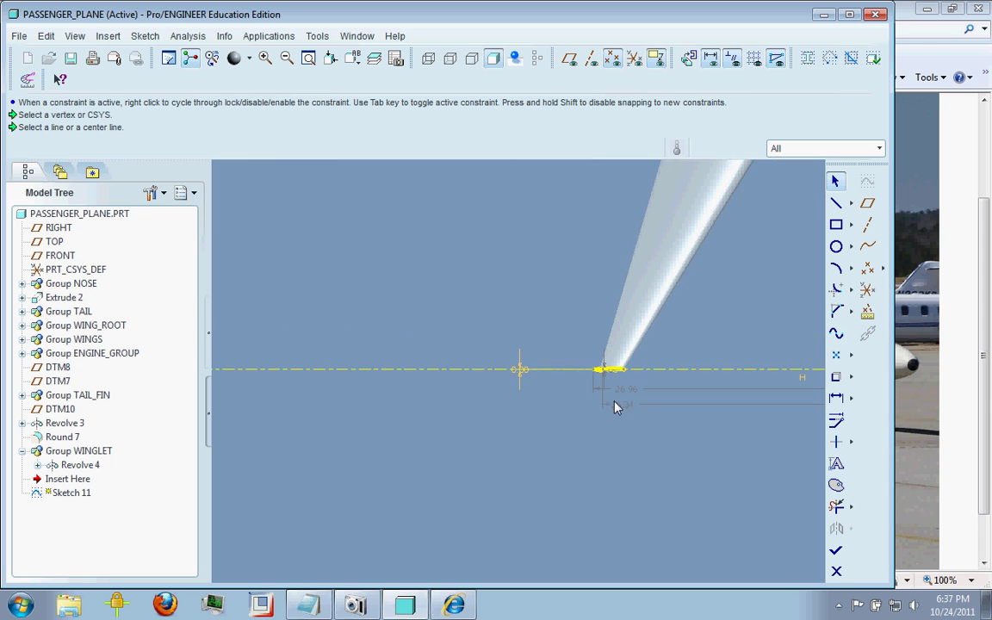
pyautogui.click(836, 549)
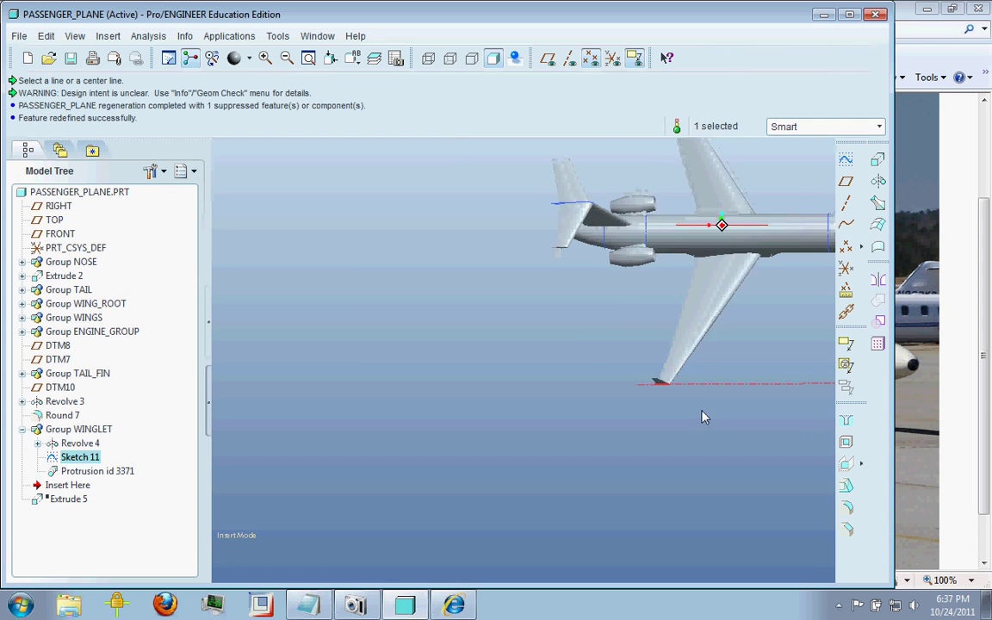
pyautogui.scroll(6, 660, 292)
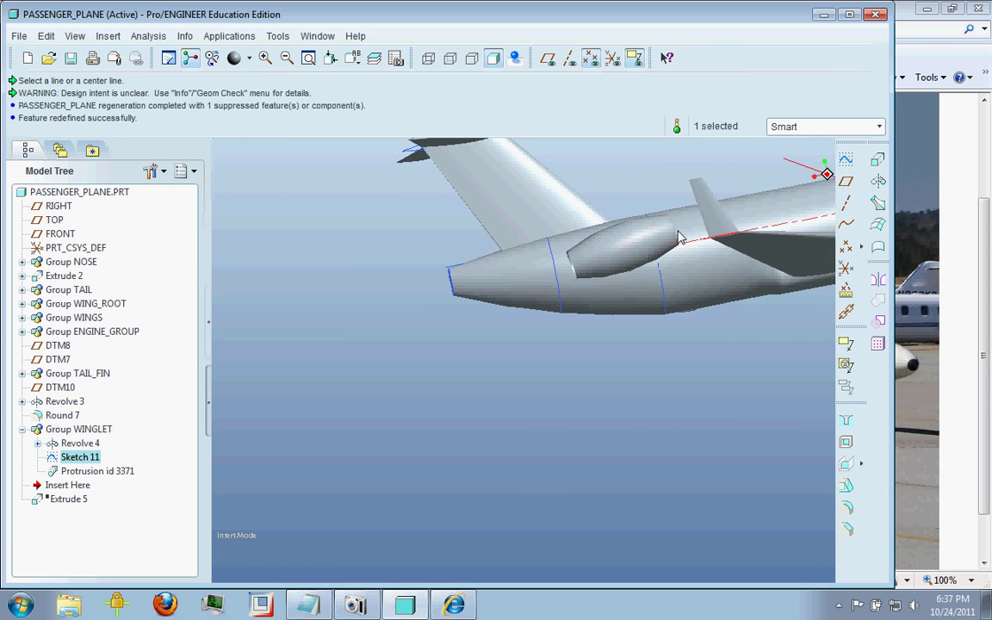
pyautogui.scroll(5, 660, 249)
pyautogui.click(612, 333)
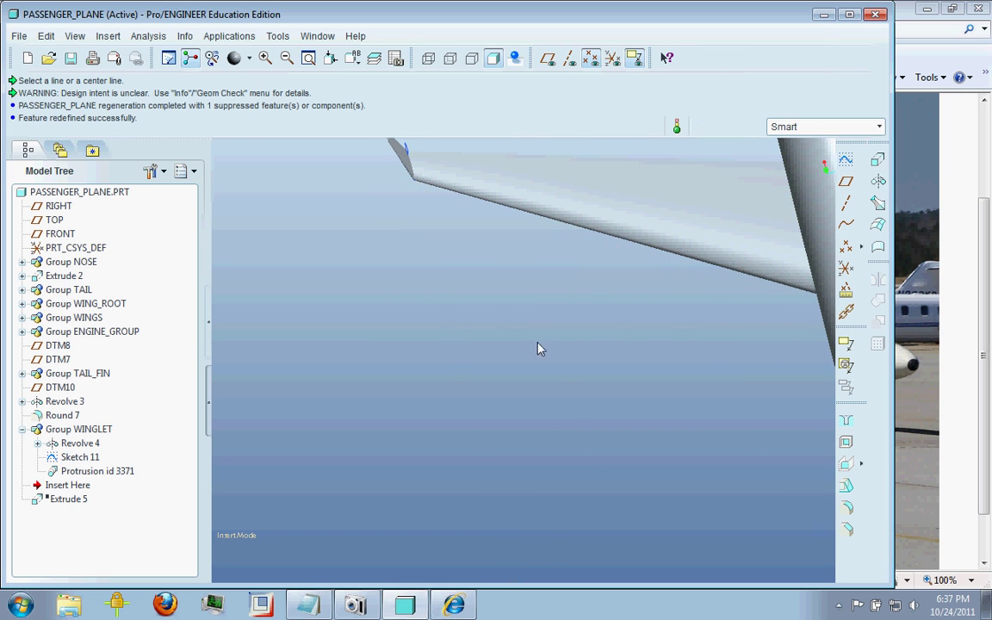
pyautogui.hotkey('ctrl', 'd')
pyautogui.moveTo(558, 452); pyautogui.dragTo(543, 289, button='middle')
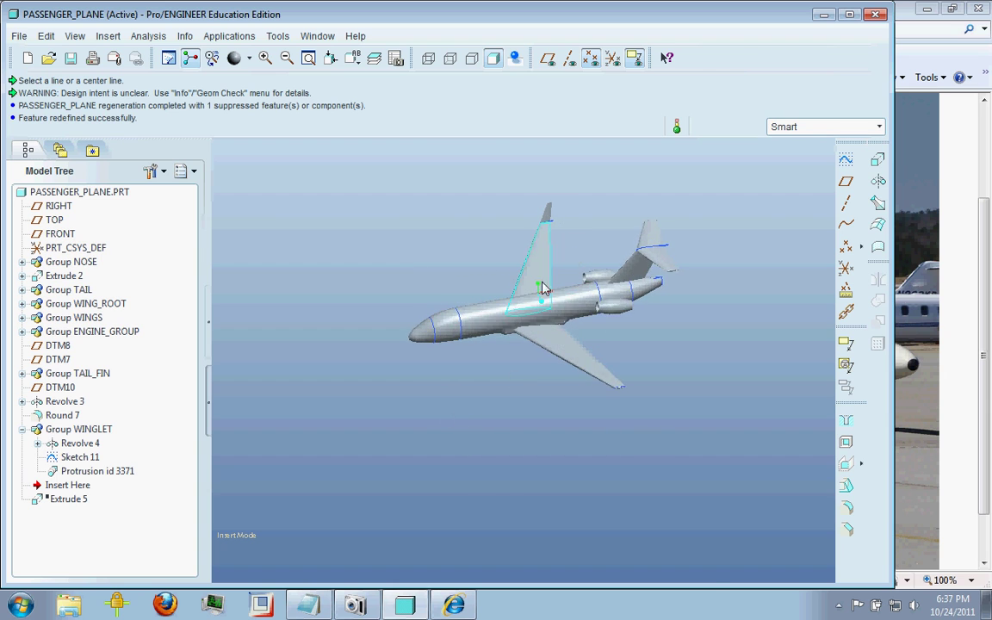
pyautogui.scroll(3, 542, 289)
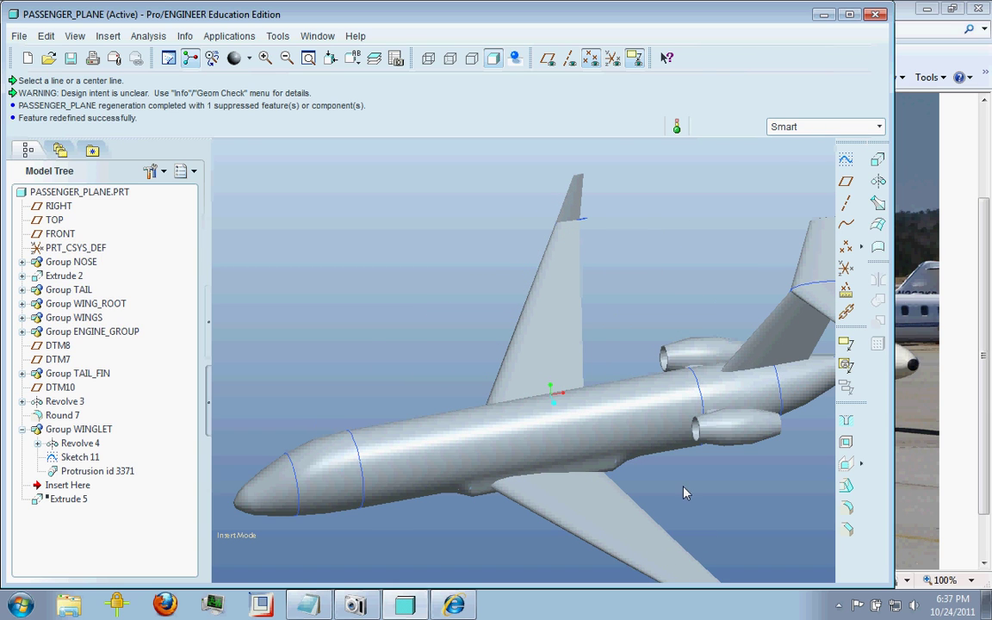